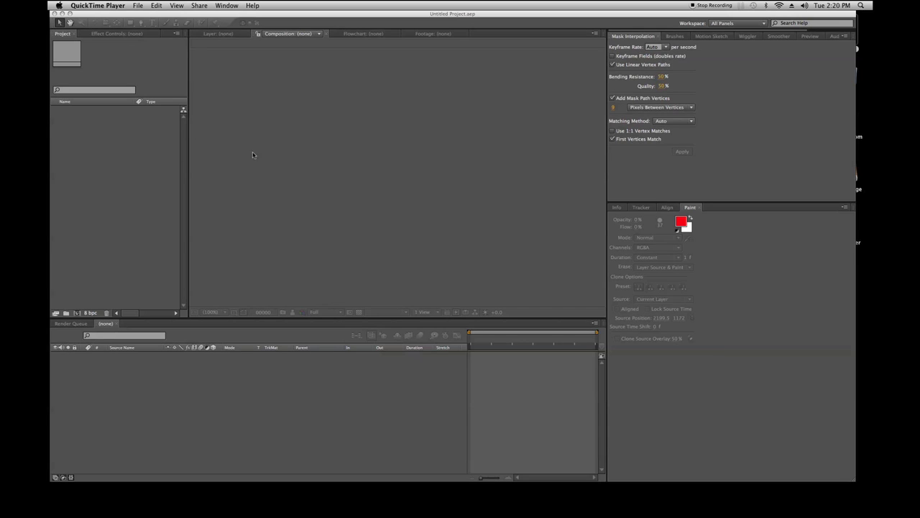
- Bring After Effects forward, then widen the Project panel and make the composition viewer taller
click(256, 175)
click(279, 188)
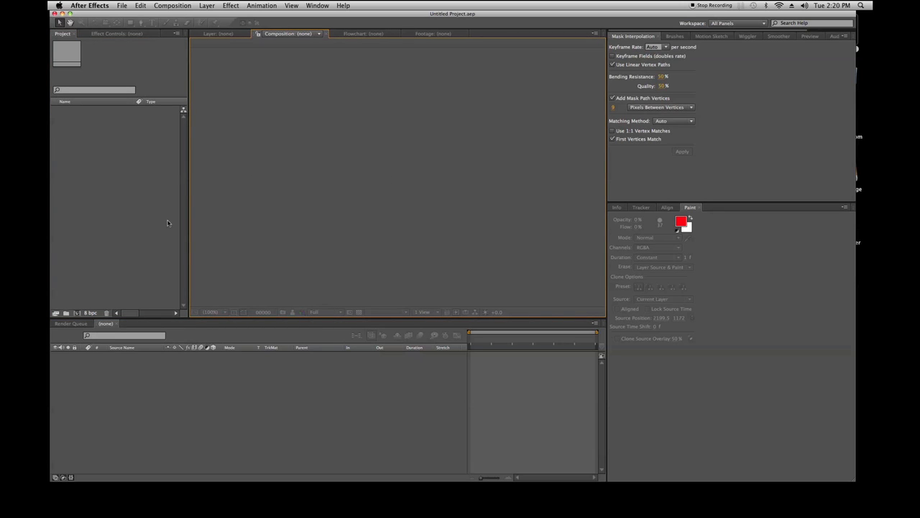
drag(189, 240, 218, 258)
drag(250, 317, 249, 377)
- Import FlyGuy.mov from Desktop > Project Folder using File > Import > File
click(120, 5)
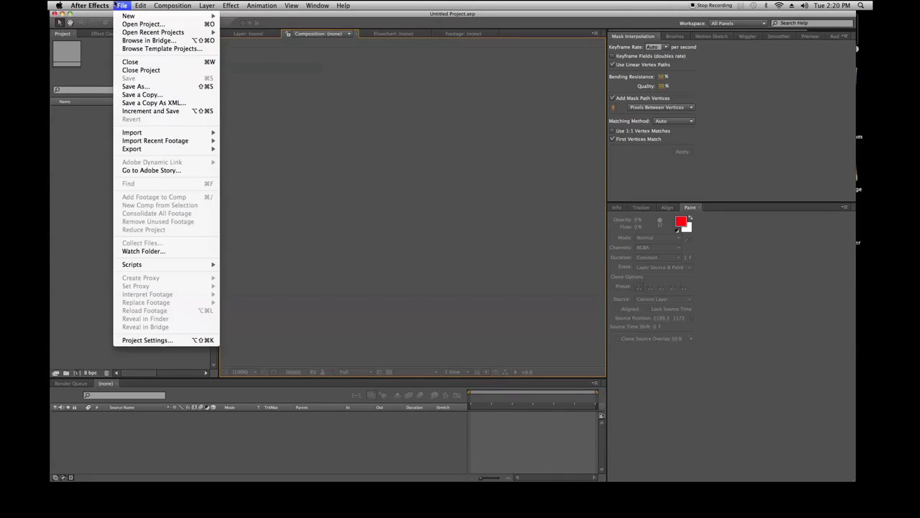
mouse_move(164, 134)
click(246, 134)
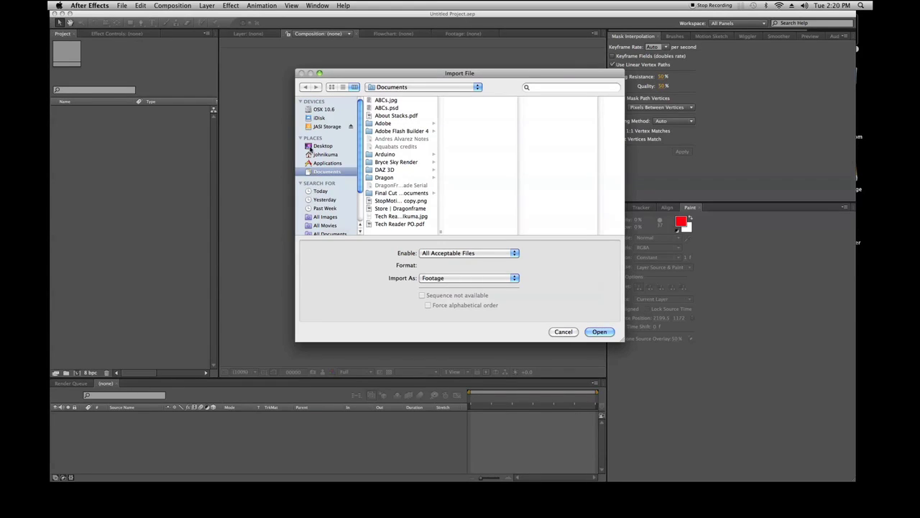
click(320, 146)
click(391, 108)
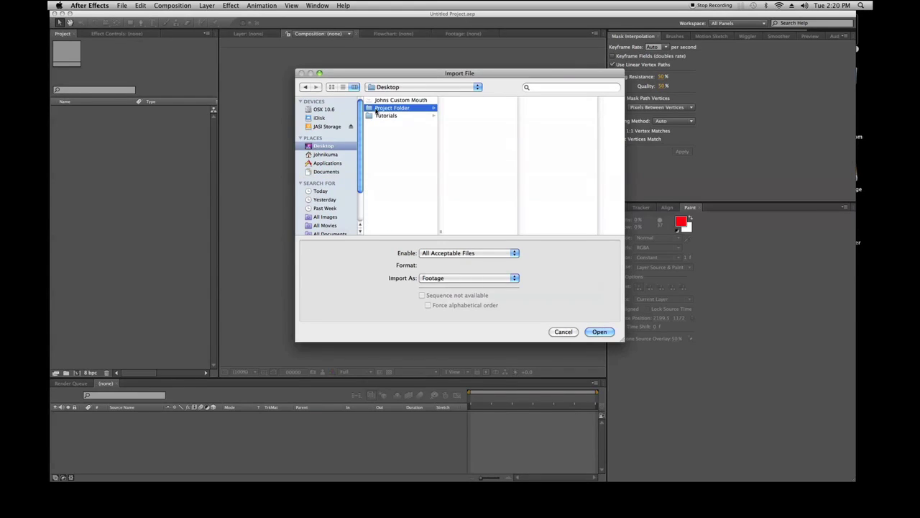
click(466, 116)
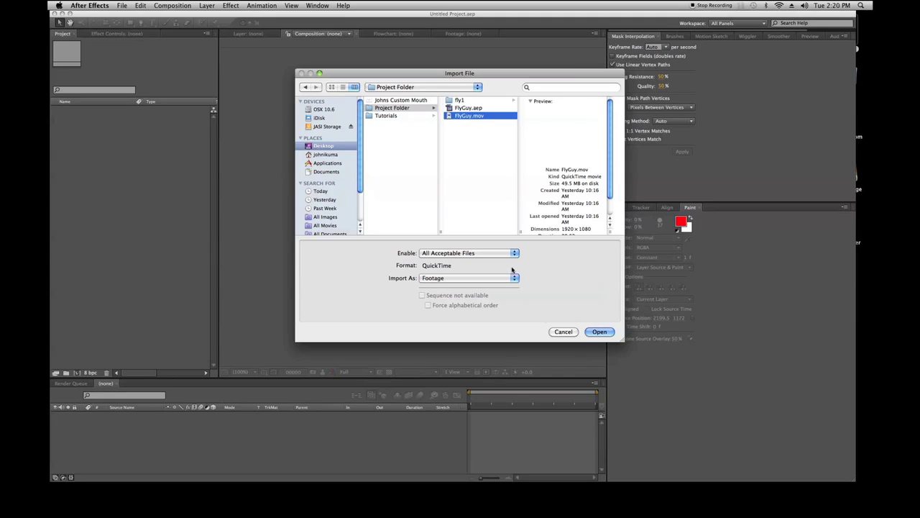
click(598, 333)
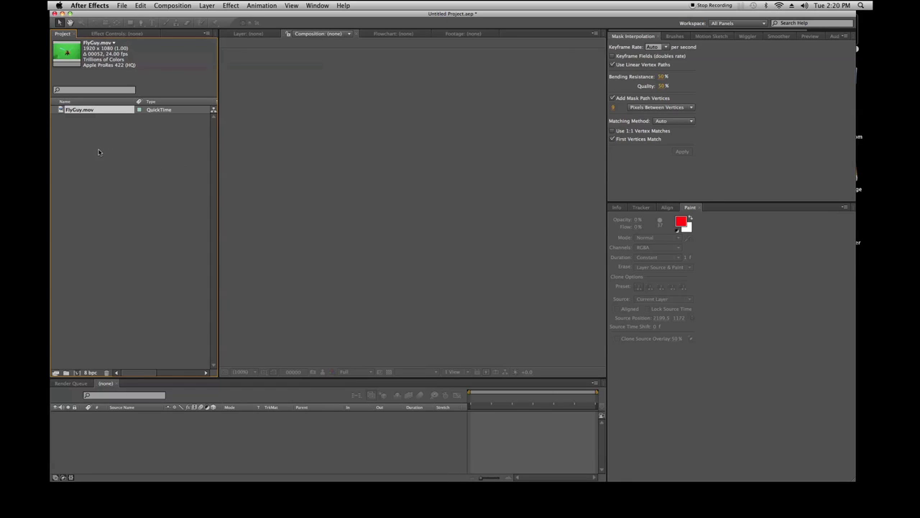
- Inspect FlyGuy.mov's 1920x1080, 24 fps ProRes 422 (HQ) details, then bring up the Composition menu
click(119, 147)
click(81, 112)
click(149, 223)
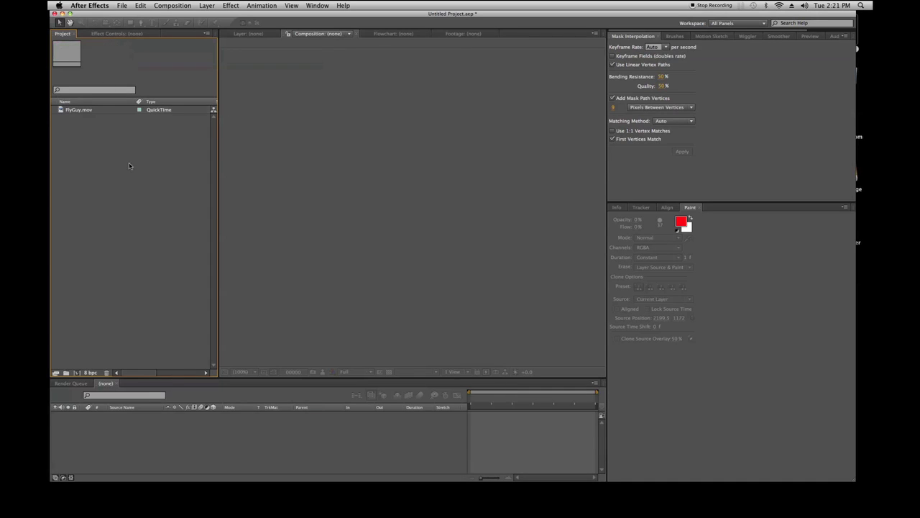
click(92, 113)
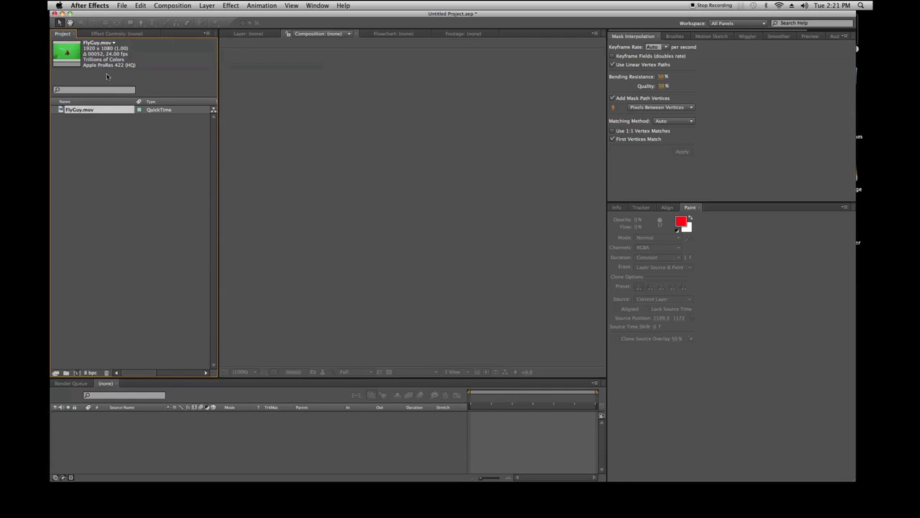
click(108, 194)
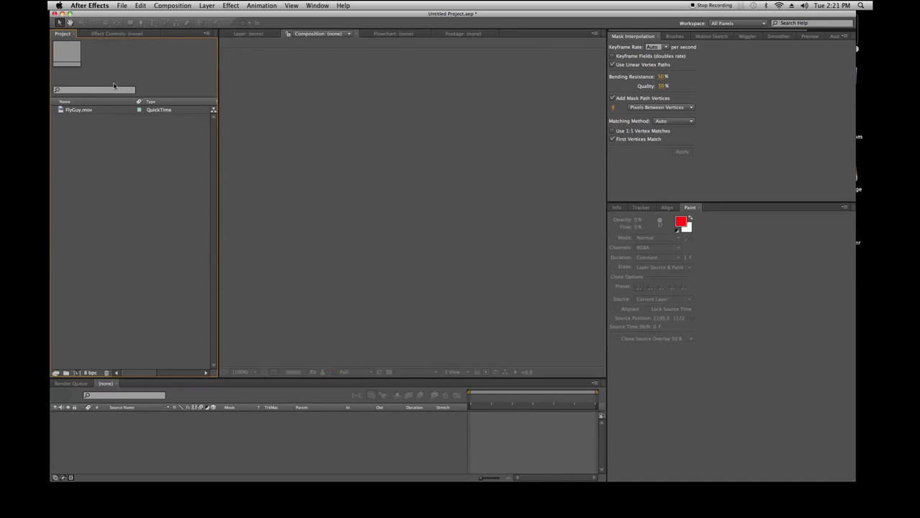
click(178, 5)
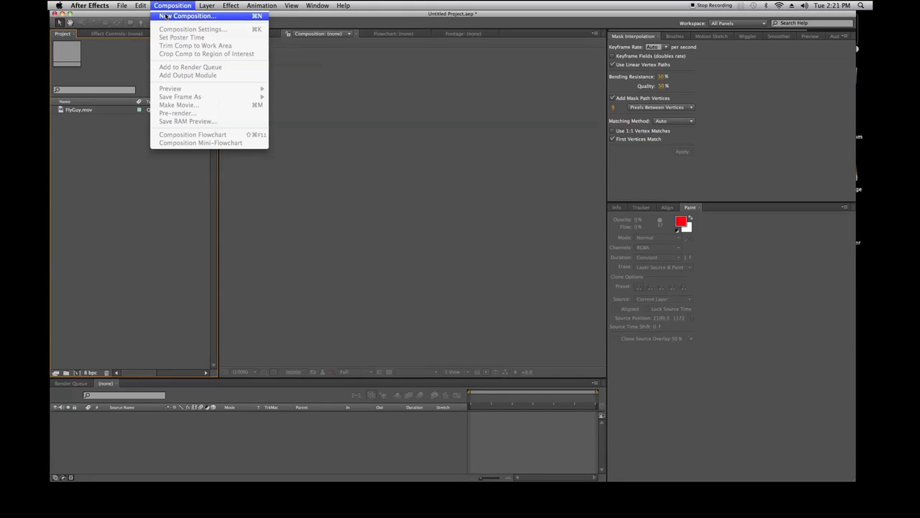
- Create Comp 1 with the default 1920x1080, 30 fps settings and select it
click(165, 16)
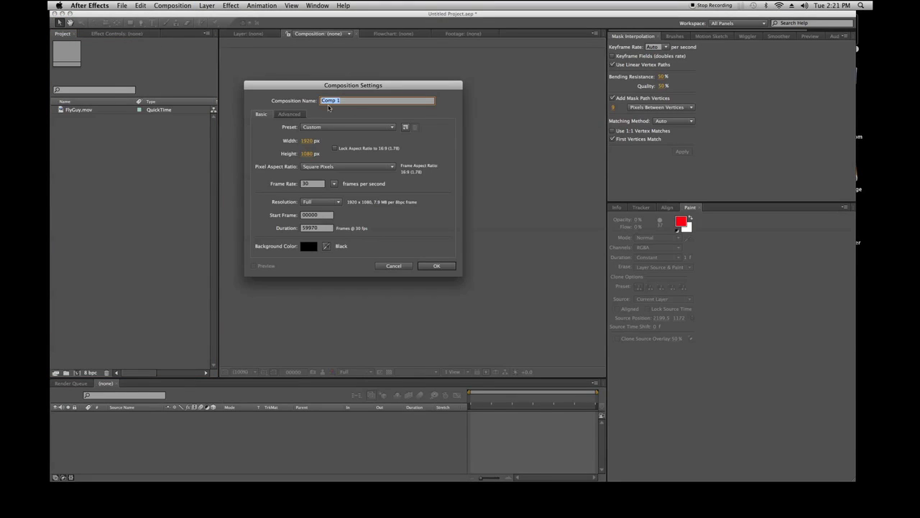
click(438, 266)
click(72, 141)
click(74, 109)
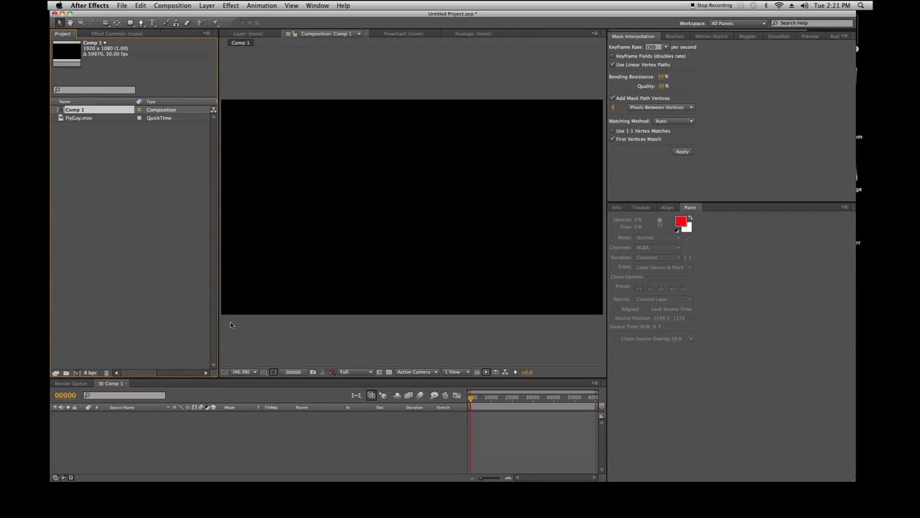
- Toggle the transparency checkerboard on and off twice, then select FlyGuy.mov
click(388, 372)
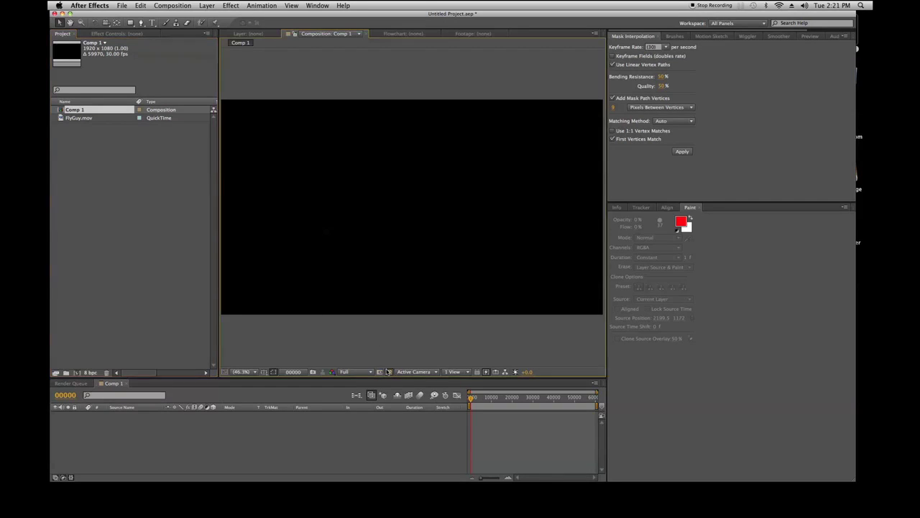
click(387, 371)
click(387, 372)
click(387, 371)
click(105, 175)
click(78, 118)
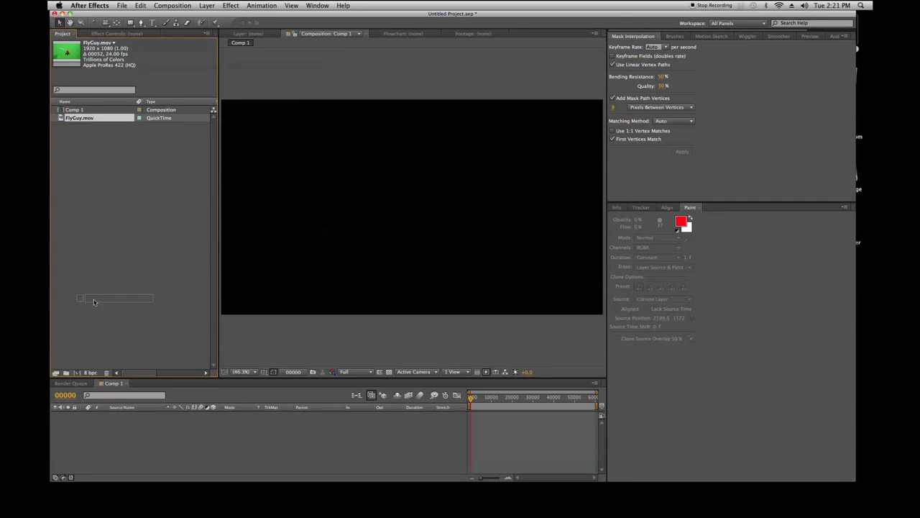
- Build a FlyGuy composition from FlyGuy.mov and narrow the Project panel to enlarge the viewer
click(77, 373)
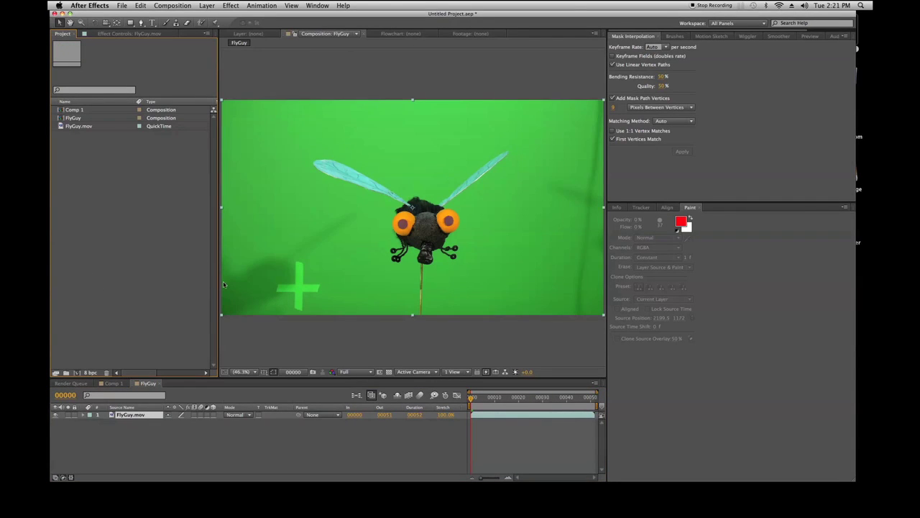
drag(218, 307, 195, 305)
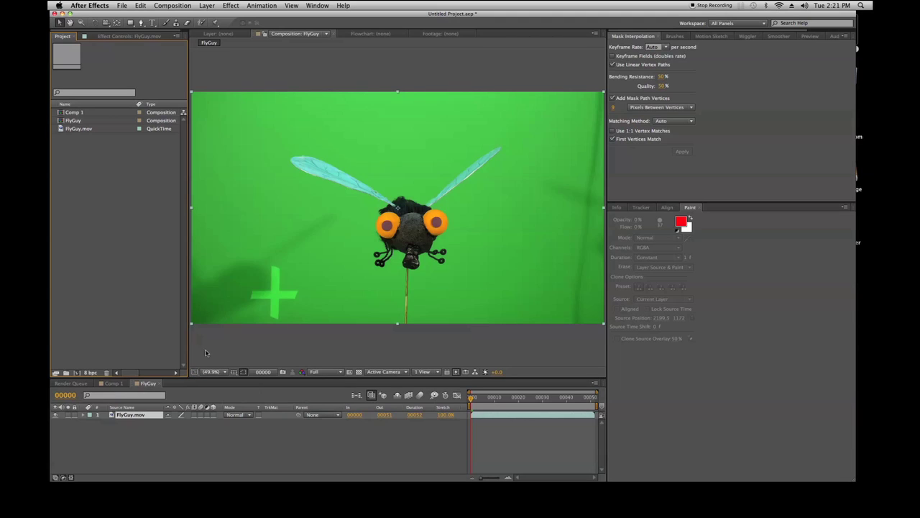
click(195, 374)
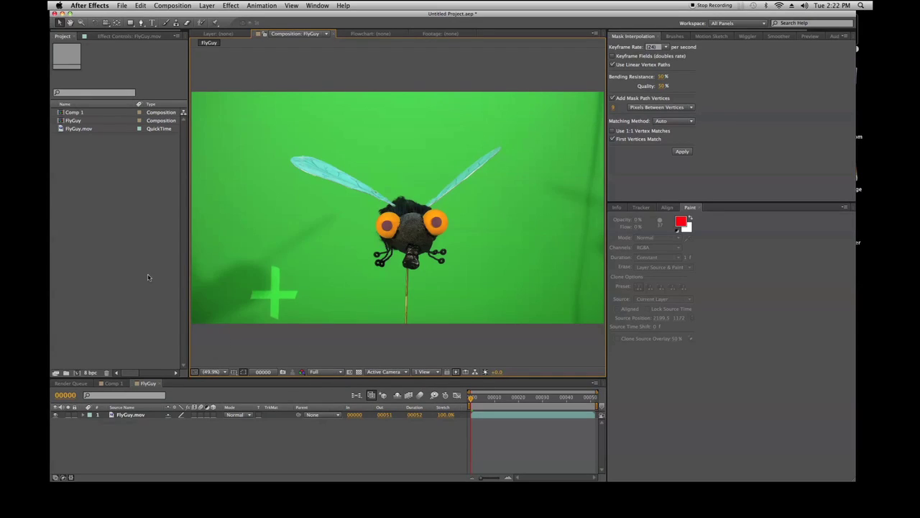
- View the FlyGuy frame at 1.5%, 12.5%, 50% and then 1600% magnification
click(224, 372)
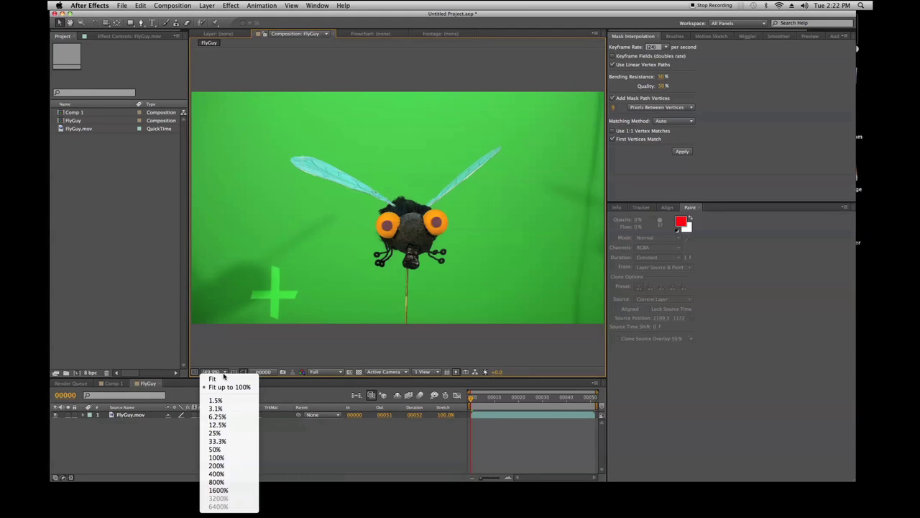
click(221, 401)
click(222, 372)
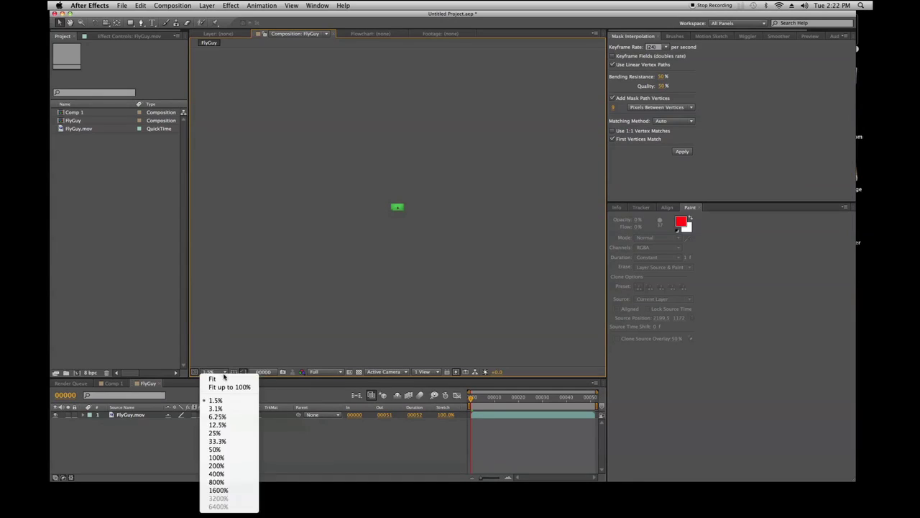
click(221, 426)
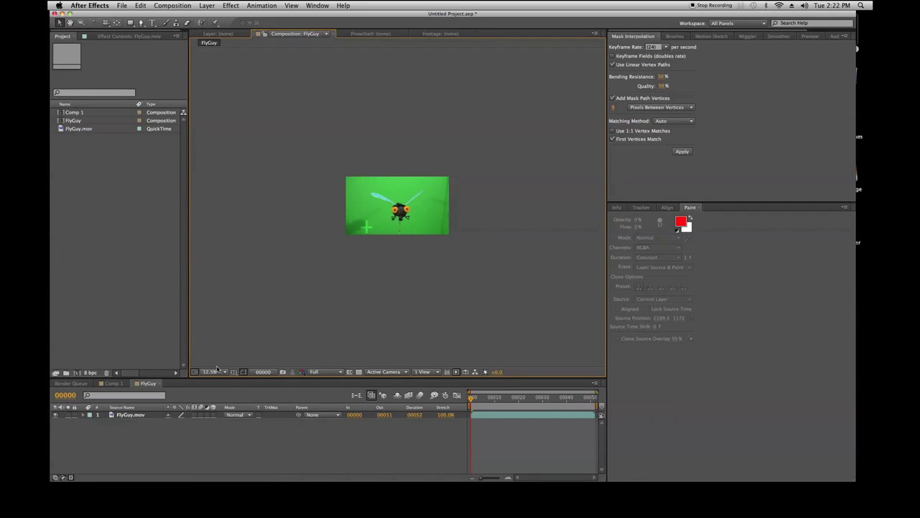
click(222, 371)
click(221, 451)
click(221, 372)
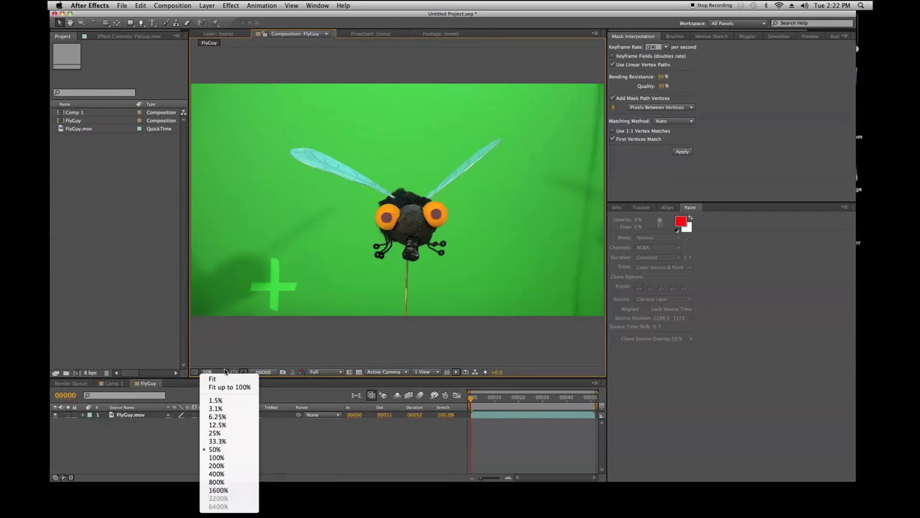
click(230, 490)
- Switch to 100%, then Fit the whole frame and lower the timeline for a taller viewer
click(221, 371)
click(217, 457)
click(212, 372)
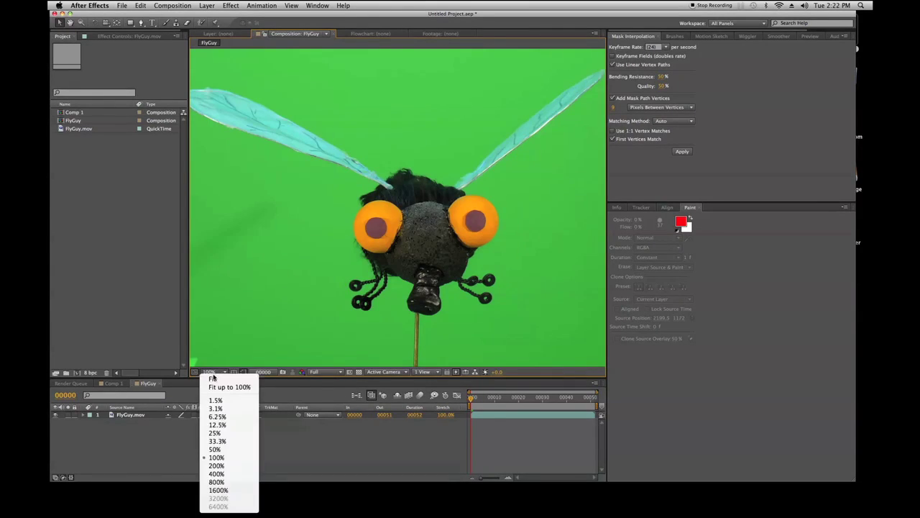
click(209, 384)
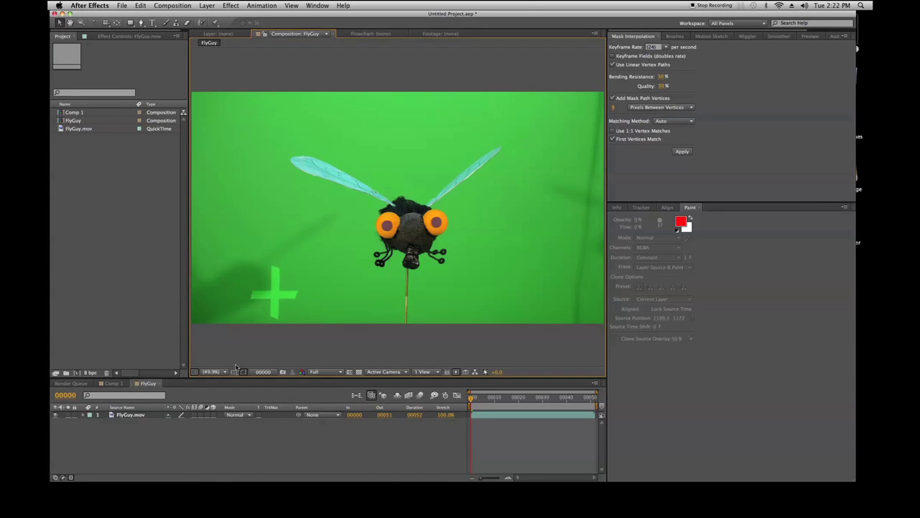
drag(261, 375, 216, 401)
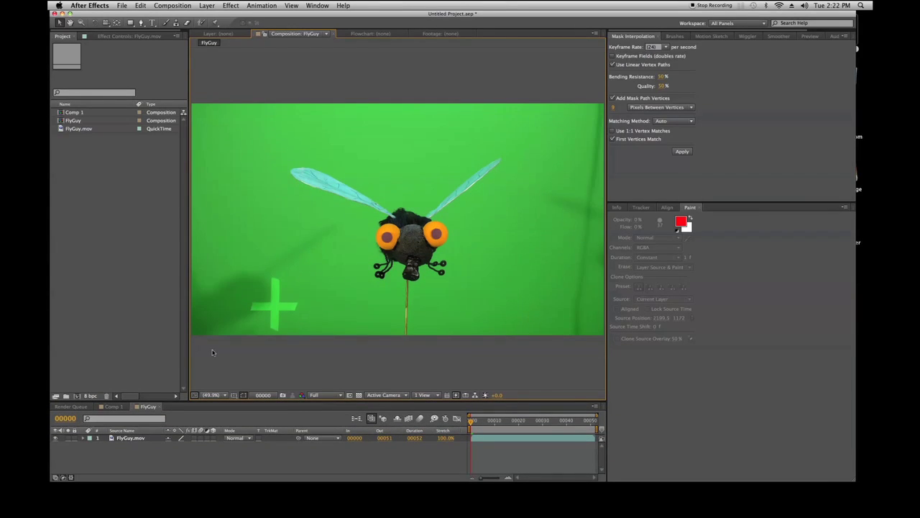
- Show title/action safe guides over the FlyGuy frame, then select and deselect the layer
click(234, 398)
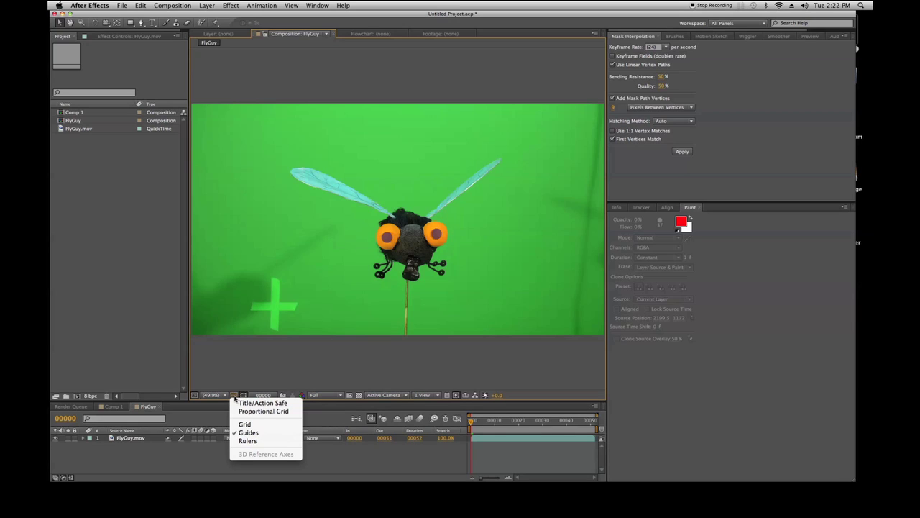
click(240, 404)
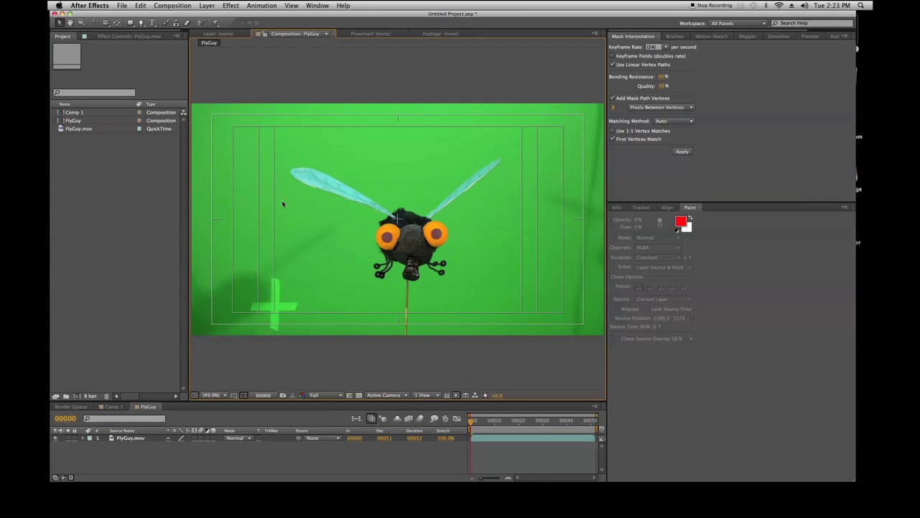
click(211, 219)
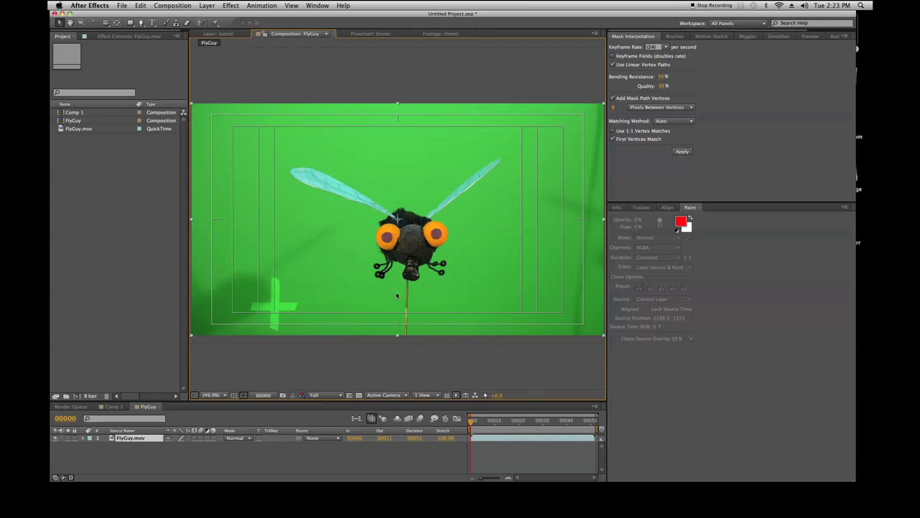
click(295, 367)
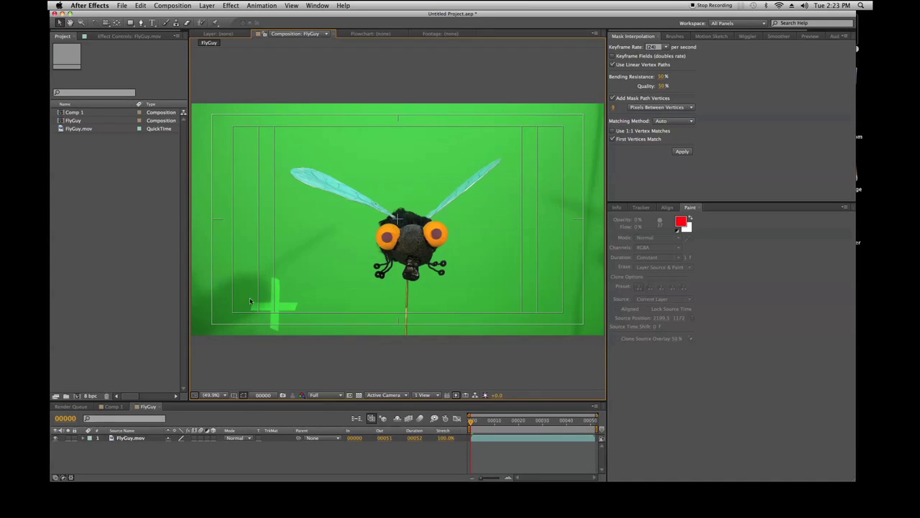
click(234, 395)
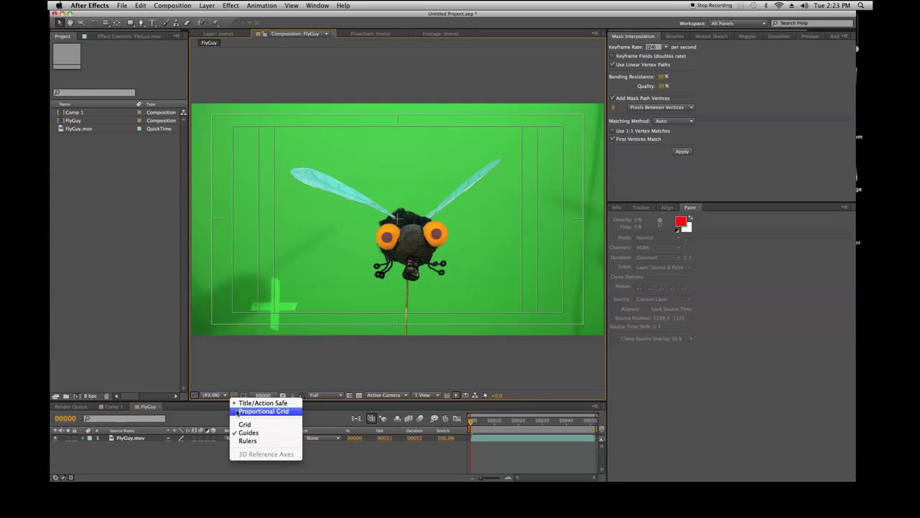
- Overlay a proportional grid, a fine grid and rulers on the FlyGuy comp
click(235, 410)
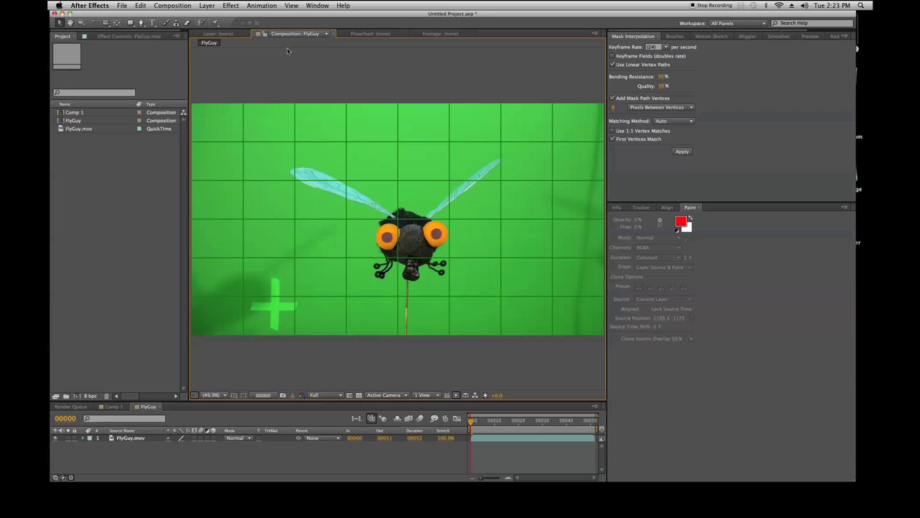
click(233, 396)
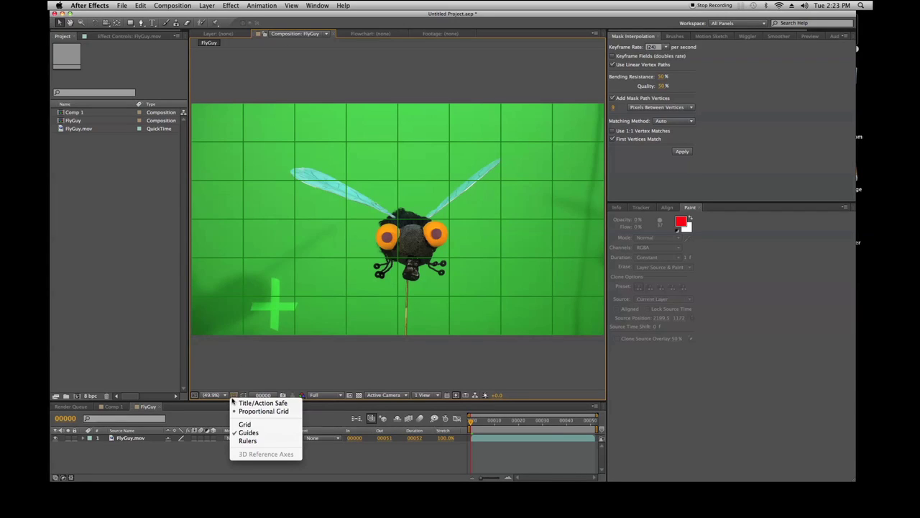
click(243, 424)
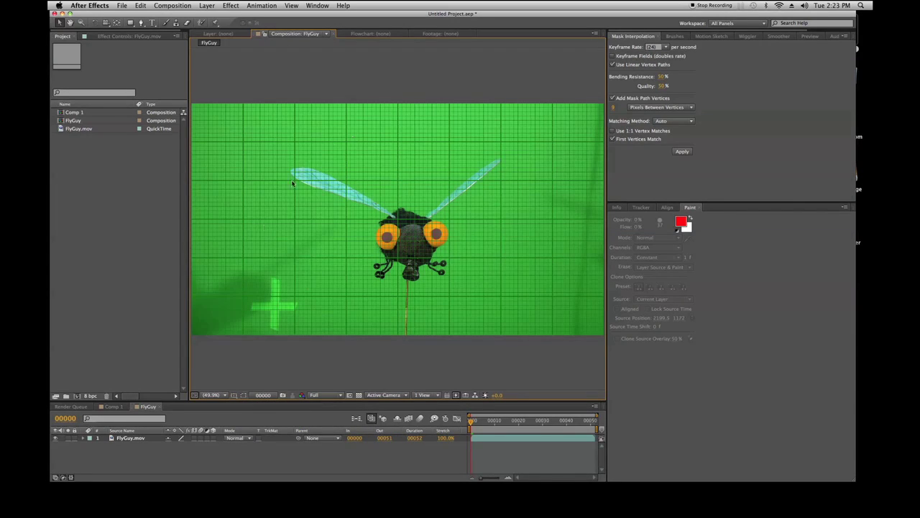
click(234, 396)
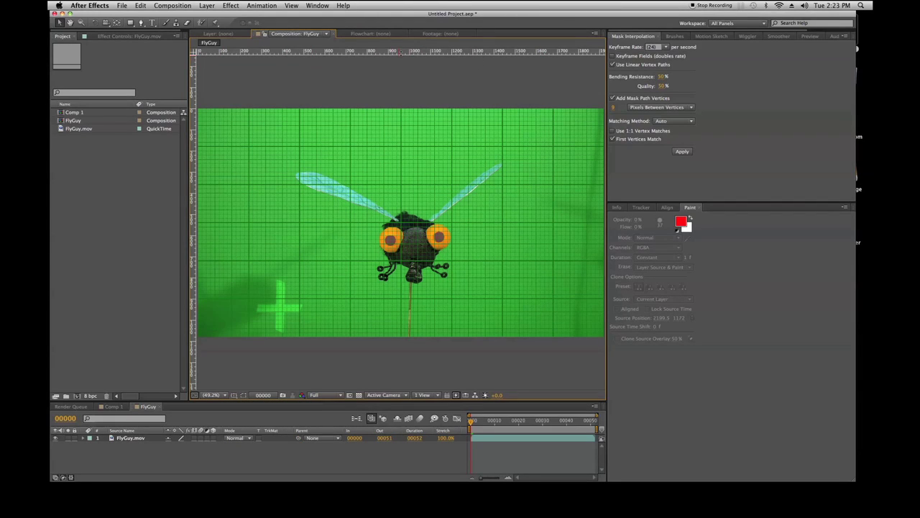
- Drag horizontal and vertical guides from the rulers onto the comp, then turn off the fine grid
drag(209, 207, 398, 195)
drag(194, 197, 401, 194)
drag(255, 56, 257, 180)
drag(194, 165, 282, 159)
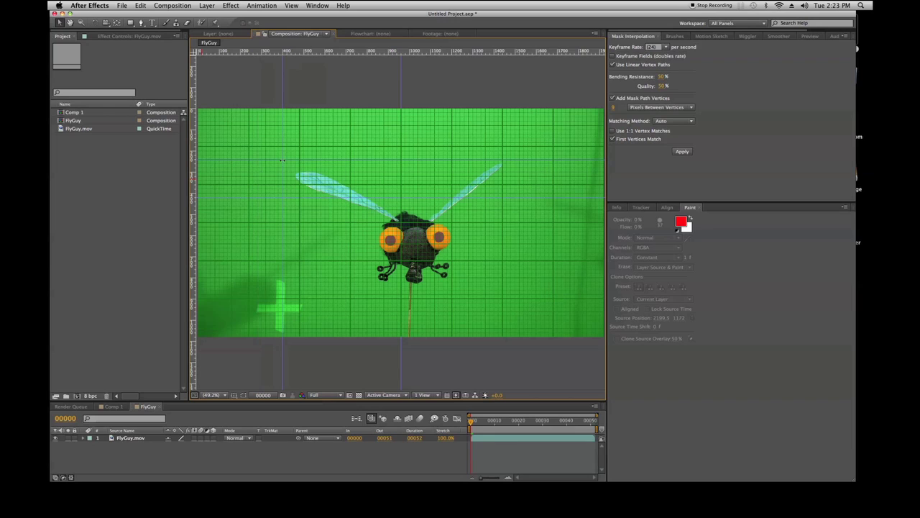
click(234, 396)
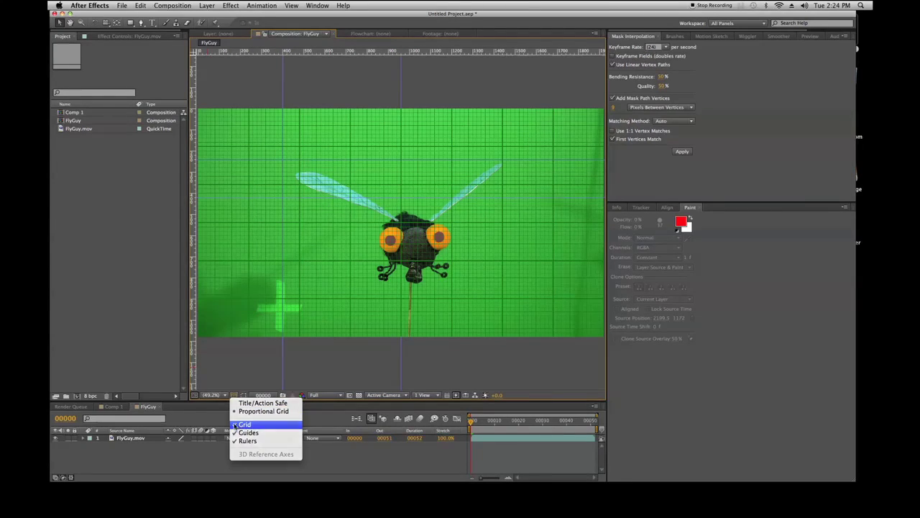
click(235, 425)
- Hide and reshow the guide lines, then turn off the proportional grid
click(234, 395)
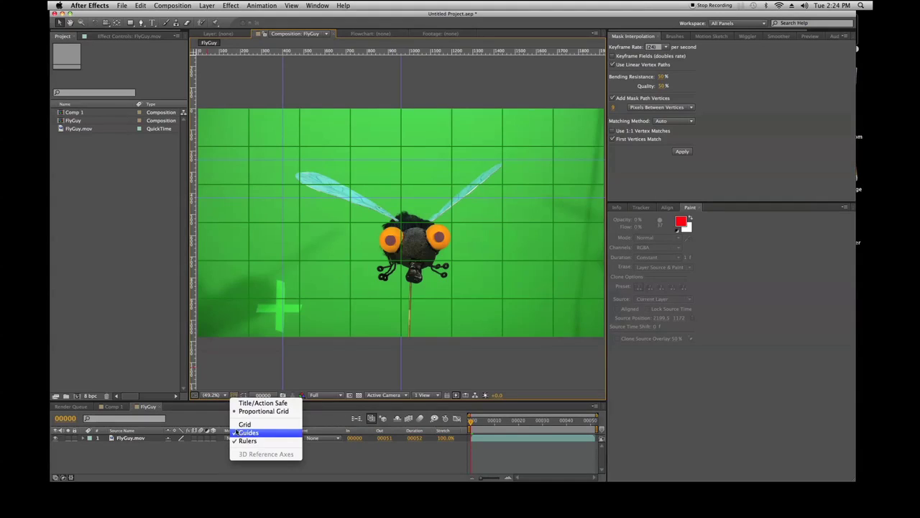
click(247, 432)
click(234, 396)
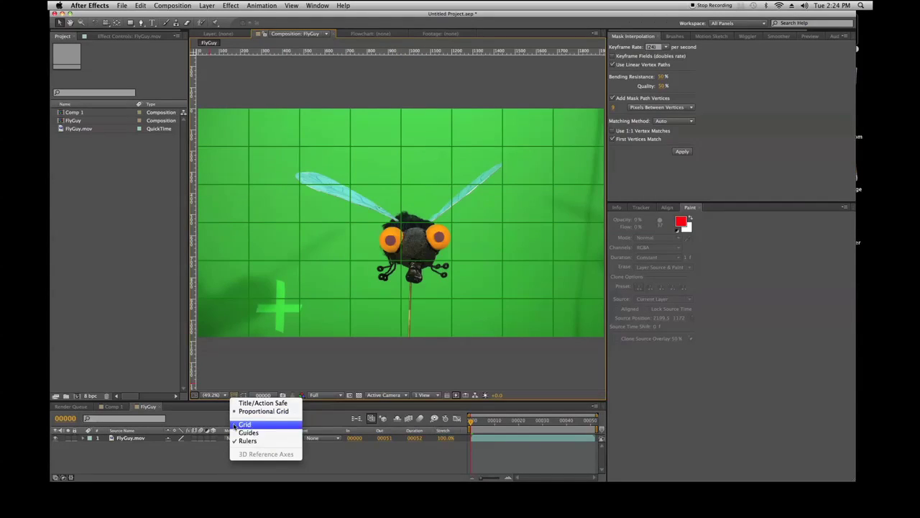
click(241, 433)
click(233, 395)
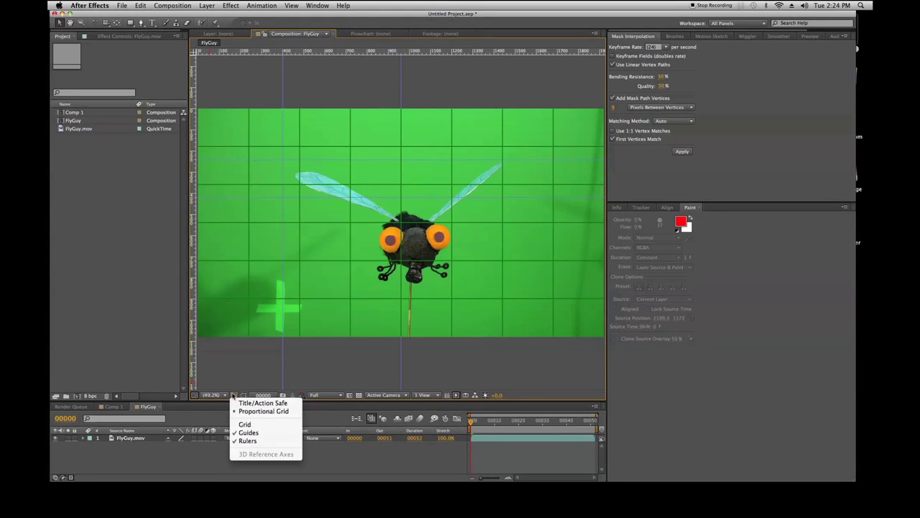
click(233, 414)
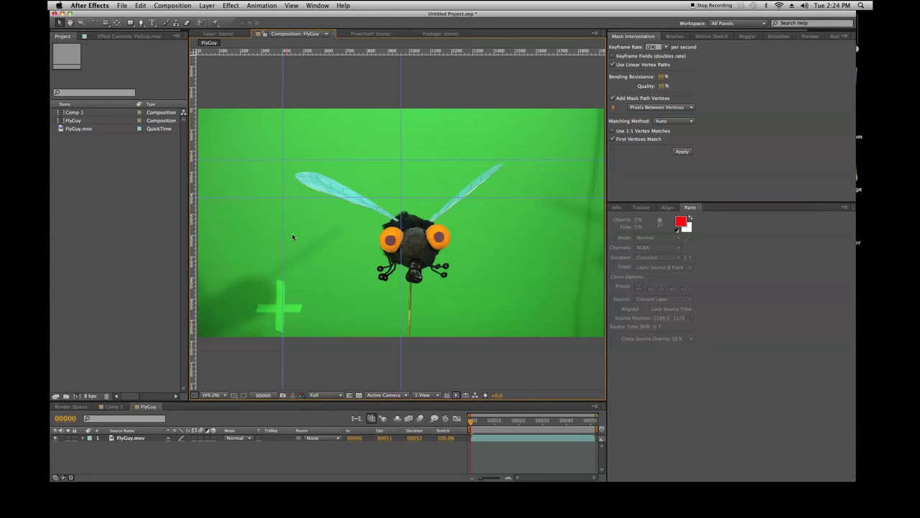
- Toggle the proportional grid back on and off, then hide the guides and rulers
click(232, 397)
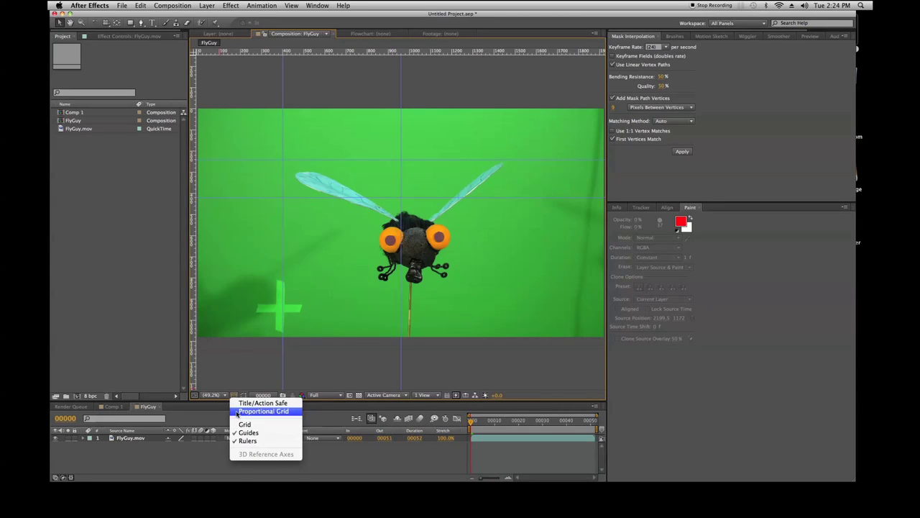
click(248, 411)
click(232, 397)
click(237, 410)
click(233, 396)
click(237, 432)
click(233, 396)
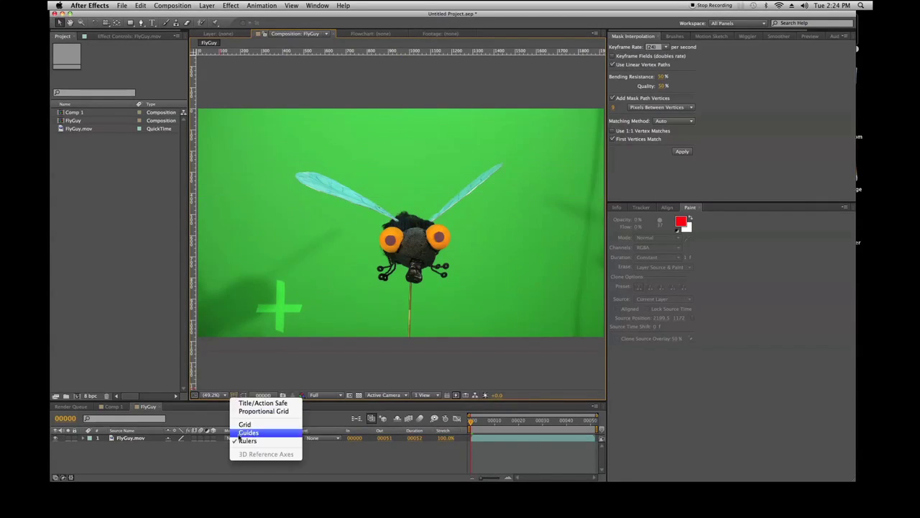
click(244, 440)
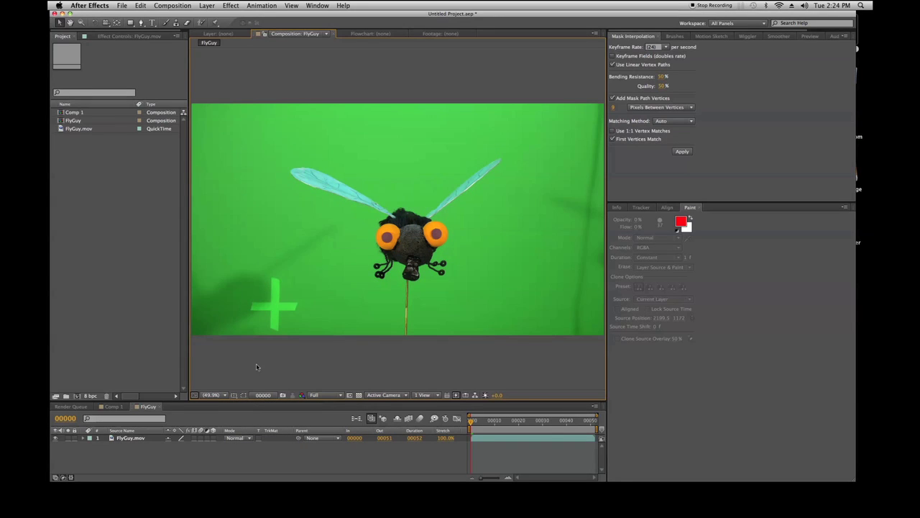
click(244, 394)
click(130, 23)
drag(277, 150, 474, 266)
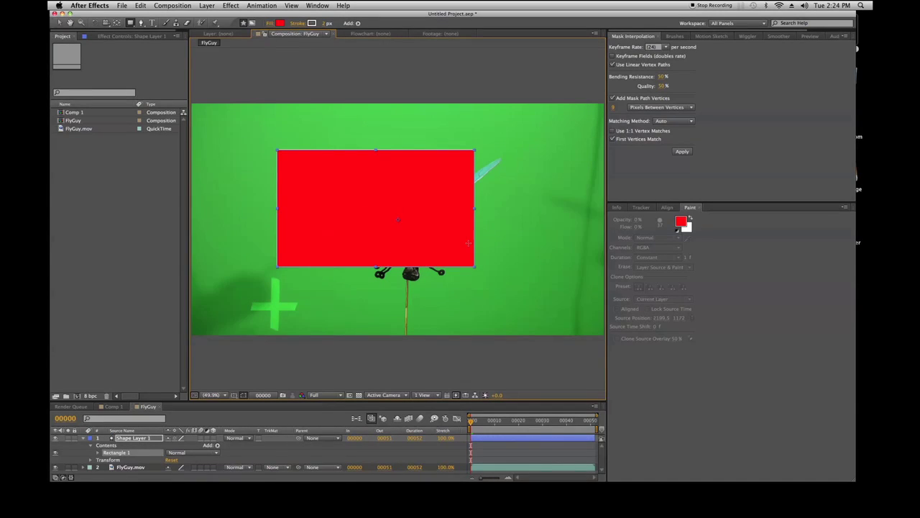
key(super+z)
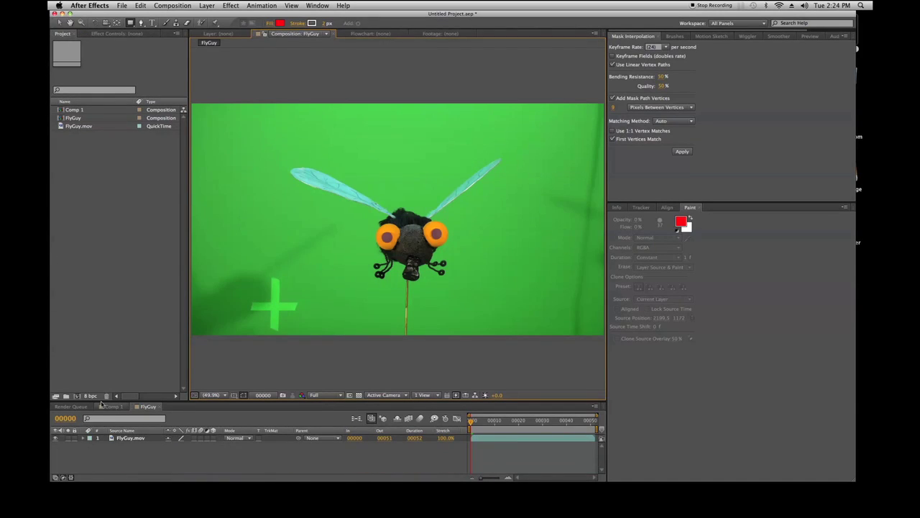
click(127, 439)
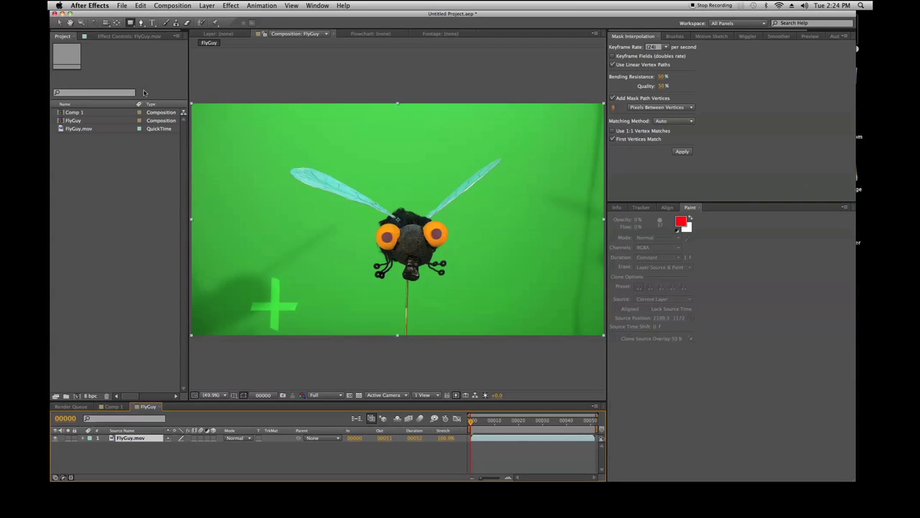
click(140, 467)
click(119, 440)
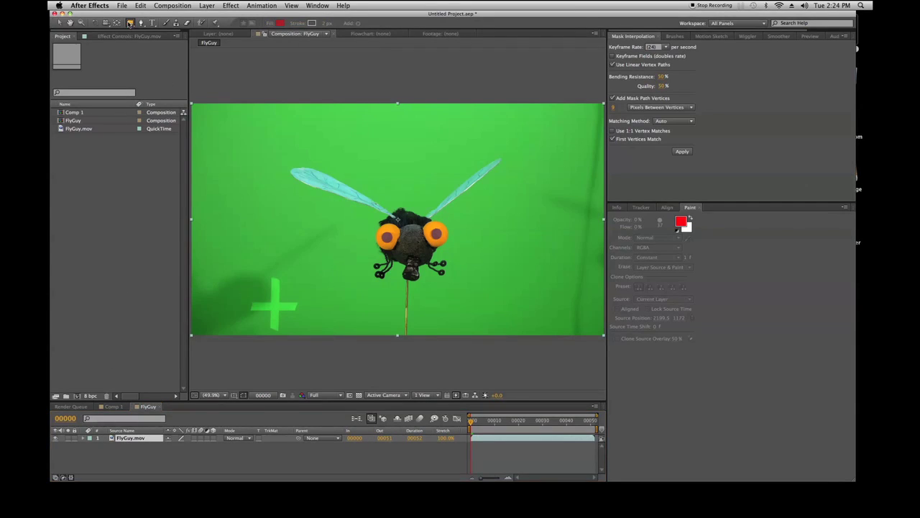
drag(285, 161, 535, 286)
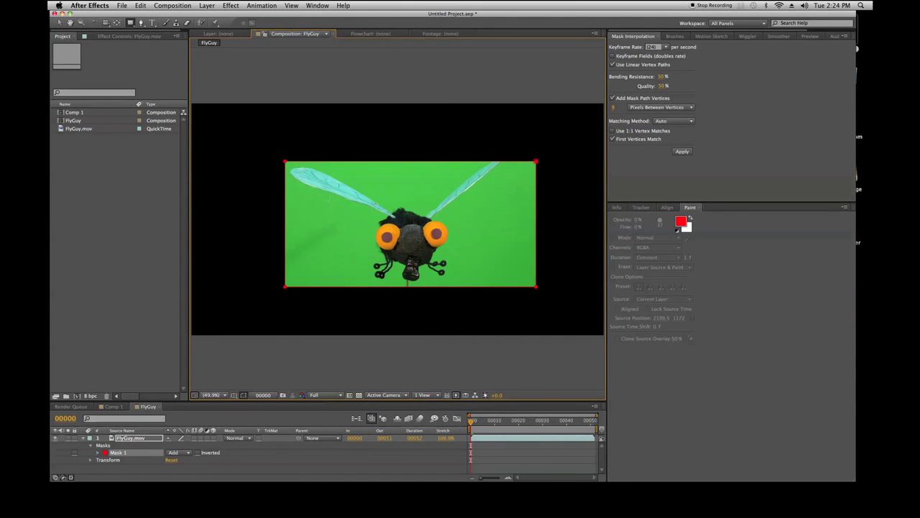
click(243, 406)
click(243, 395)
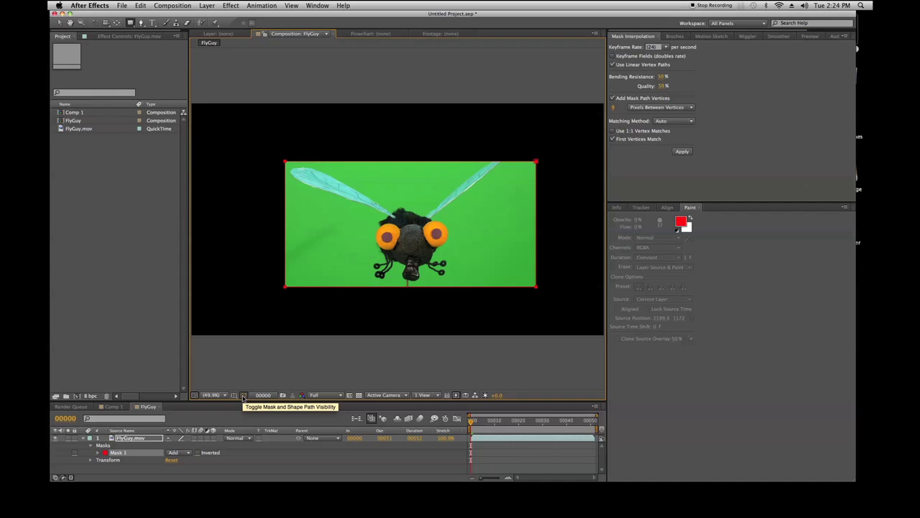
click(243, 395)
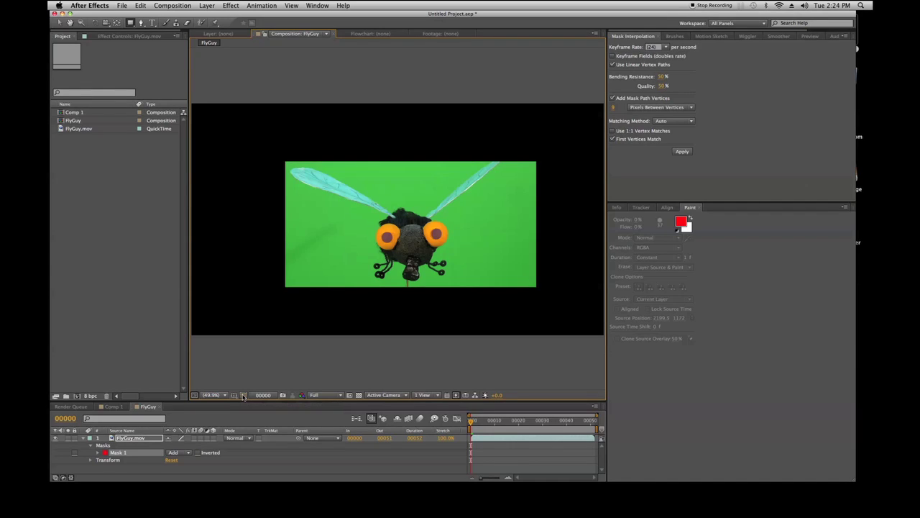
click(243, 395)
click(243, 395)
click(243, 395)
click(243, 395)
click(243, 395)
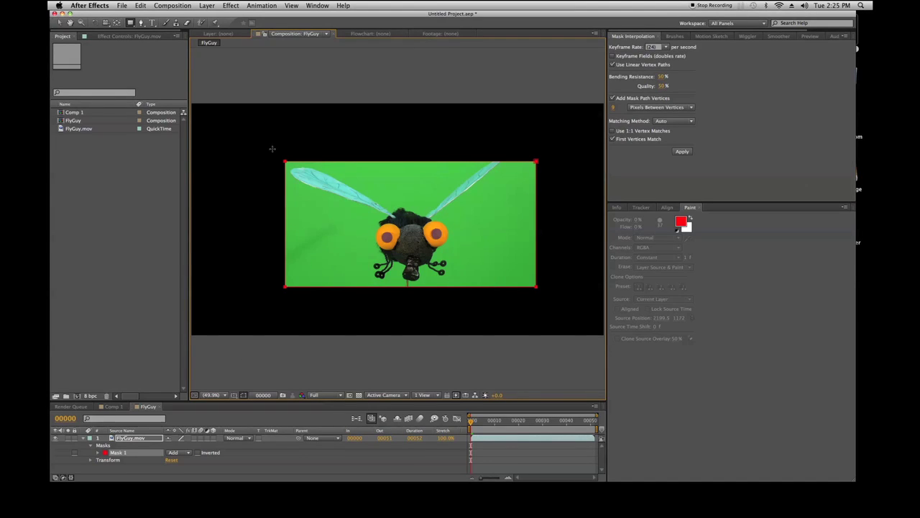
click(243, 395)
click(243, 395)
click(243, 395)
click(244, 396)
click(244, 396)
click(245, 396)
key(Delete)
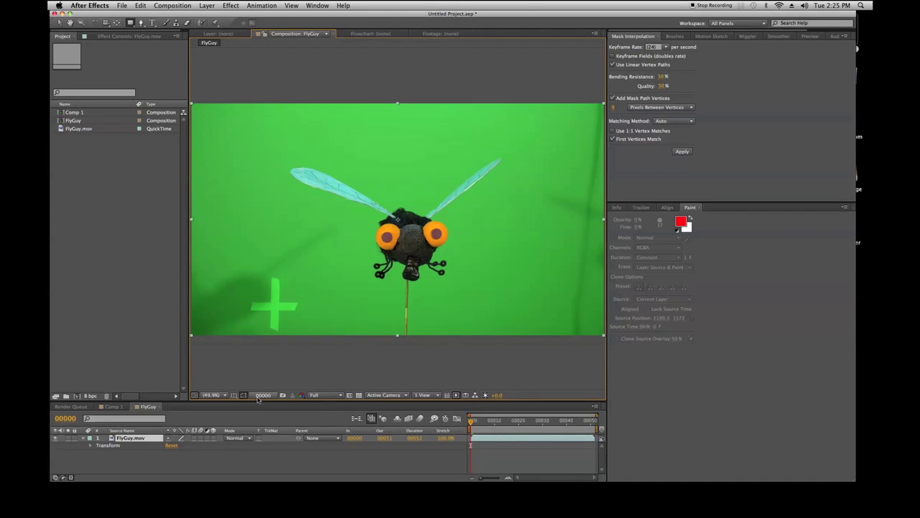
- Scrub to frame 00026 and back, widen the Composition panel, and park at frame 00007
click(496, 421)
key(Page_Up)
key(Page_Up)
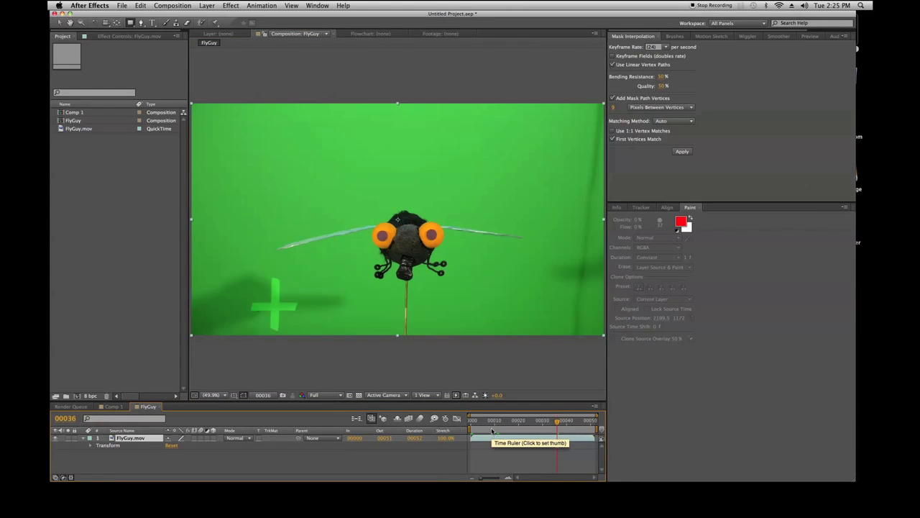
click(533, 421)
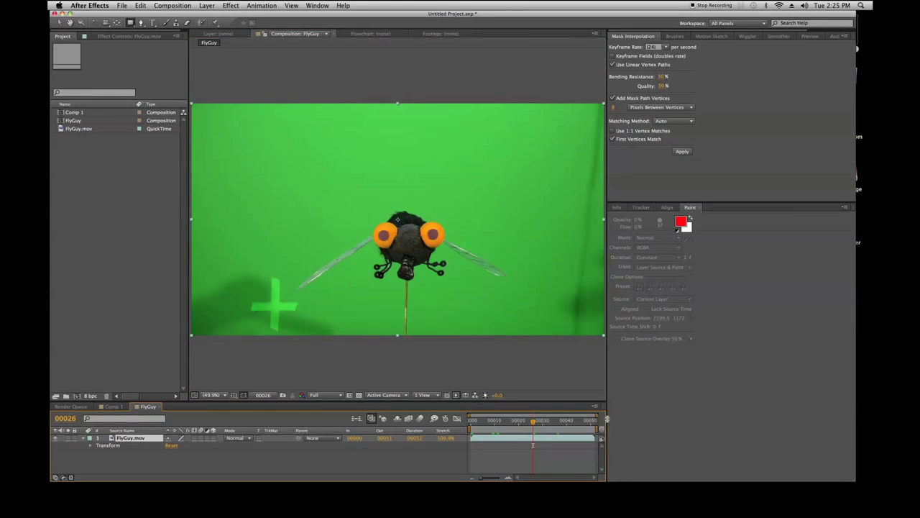
drag(607, 418, 778, 418)
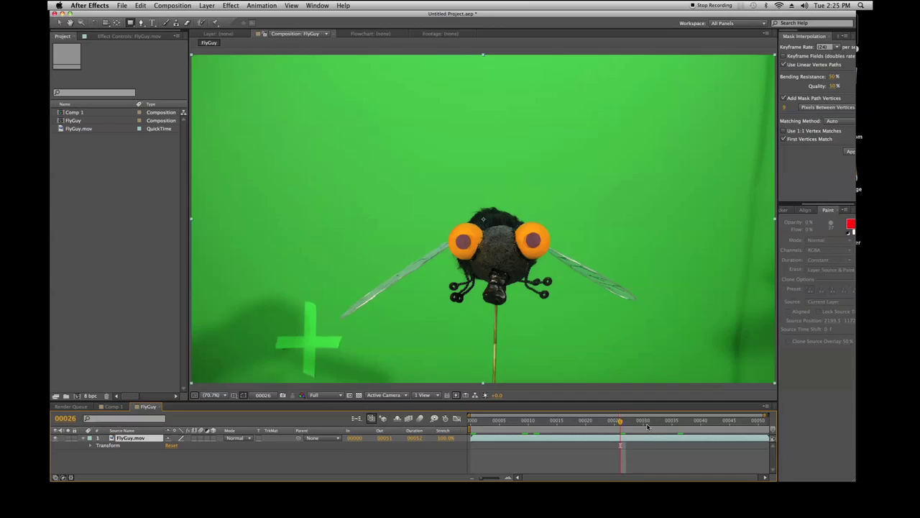
click(552, 423)
click(511, 422)
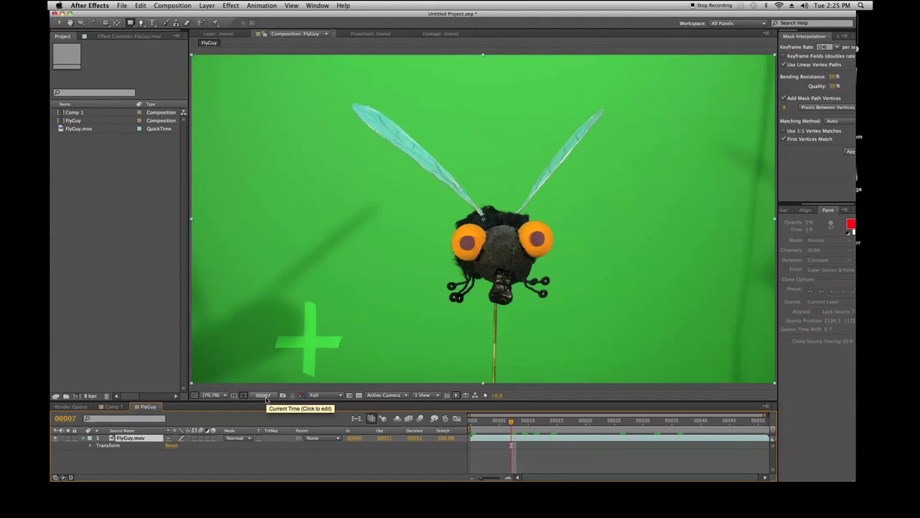
- Snapshot frame 00024, then scrub to frame 00011 where the wings angle downward
click(265, 397)
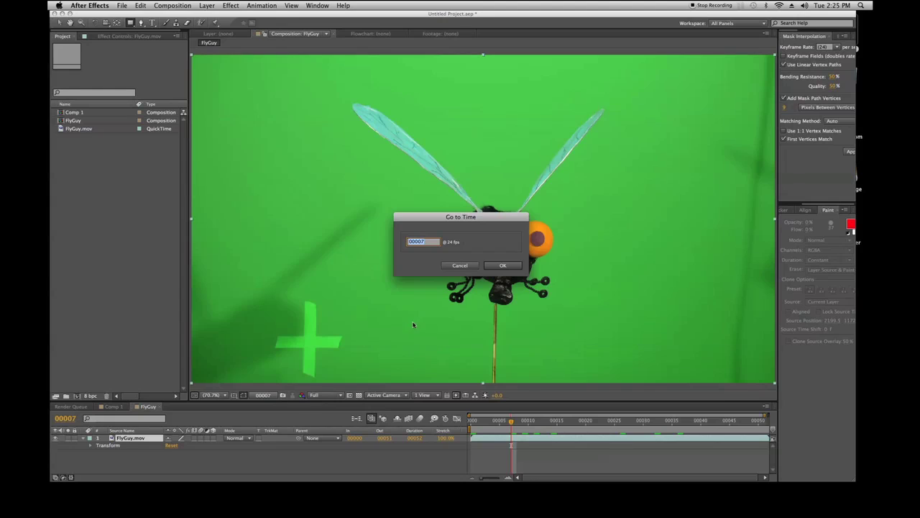
text(24)
key(Return)
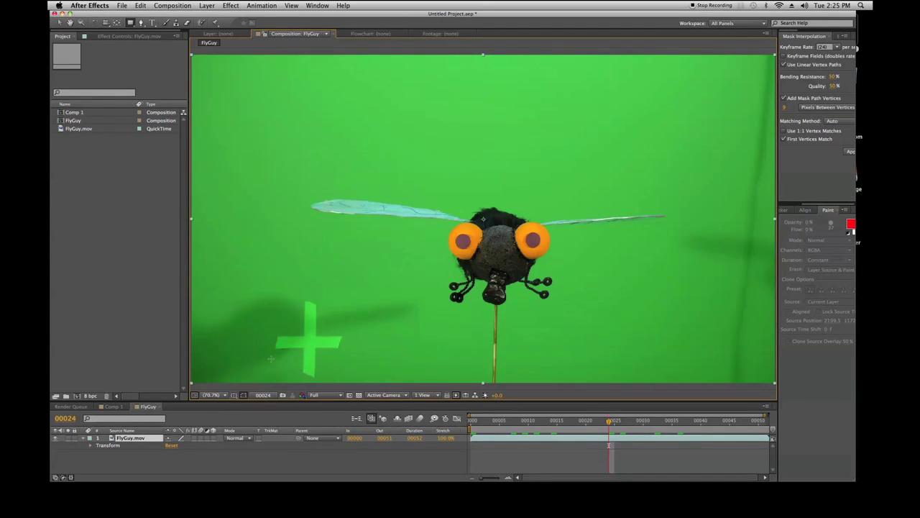
click(283, 397)
mouse_move(521, 434)
mouse_down()
mouse_move(515, 426)
mouse_move(609, 426)
mouse_move(533, 432)
mouse_up()
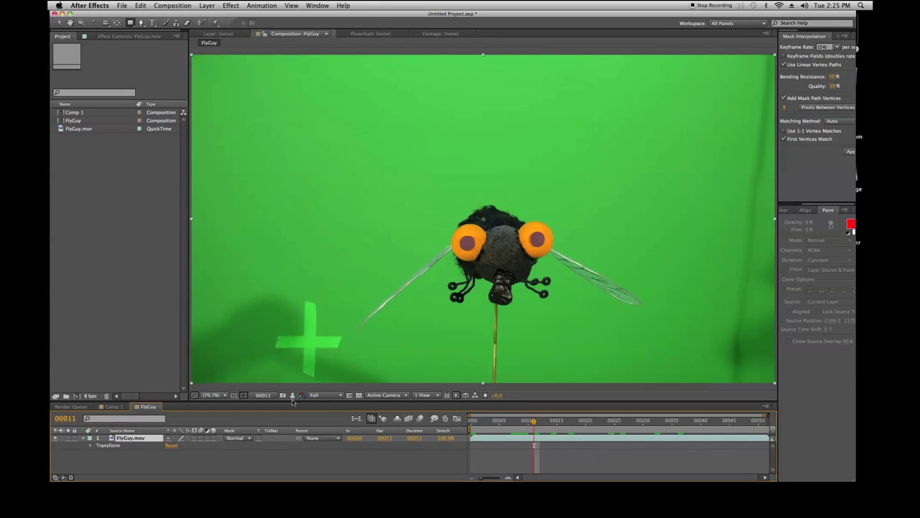
- Flash the stored frame 00024 snapshot several times to compare it with frame 00011
click(292, 398)
click(292, 398)
click(292, 398)
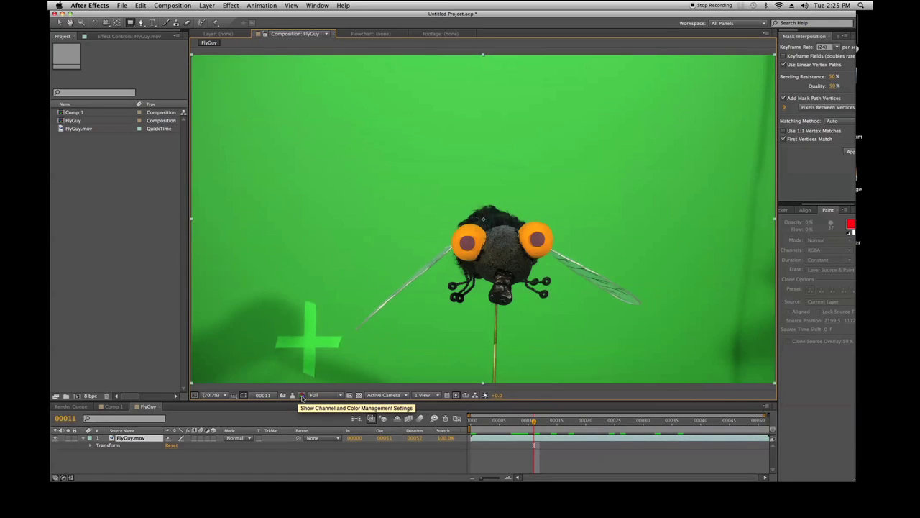
- Review the Show Channel and Resolution choices without changing them, leaving Full resolution
click(303, 398)
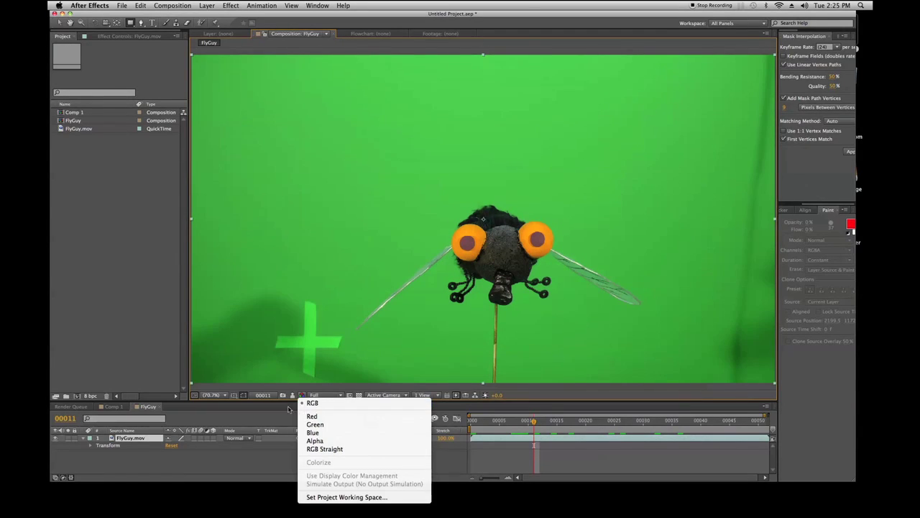
click(290, 410)
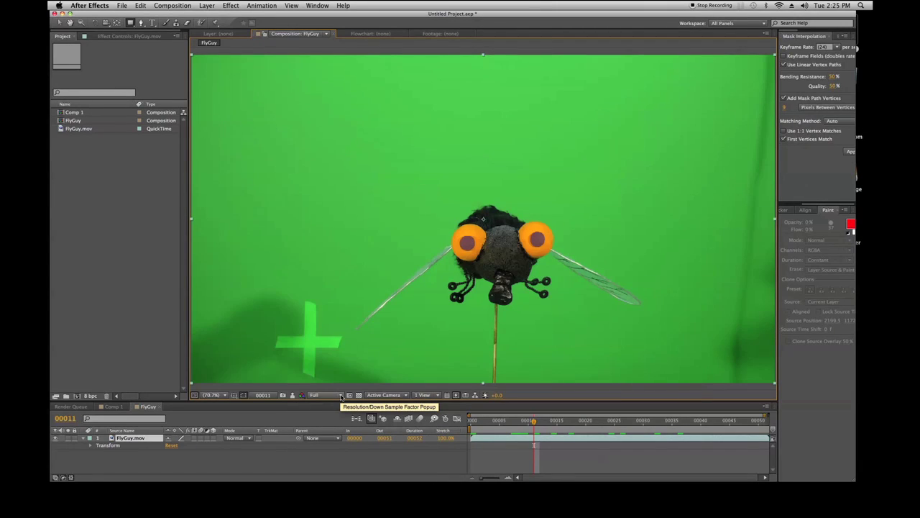
click(341, 397)
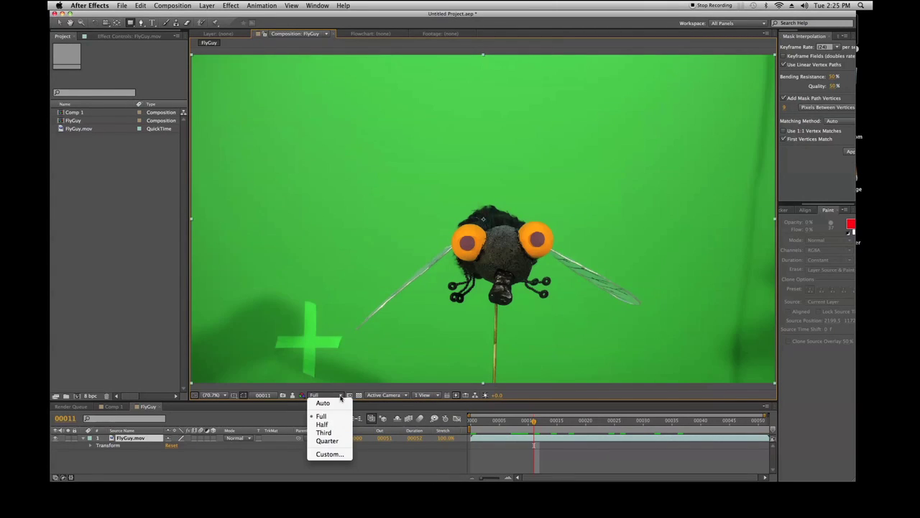
click(291, 409)
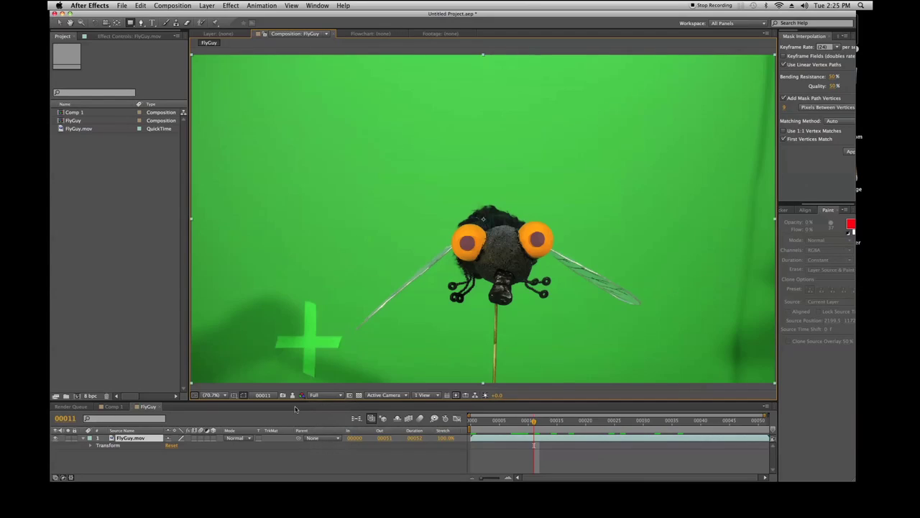
click(341, 395)
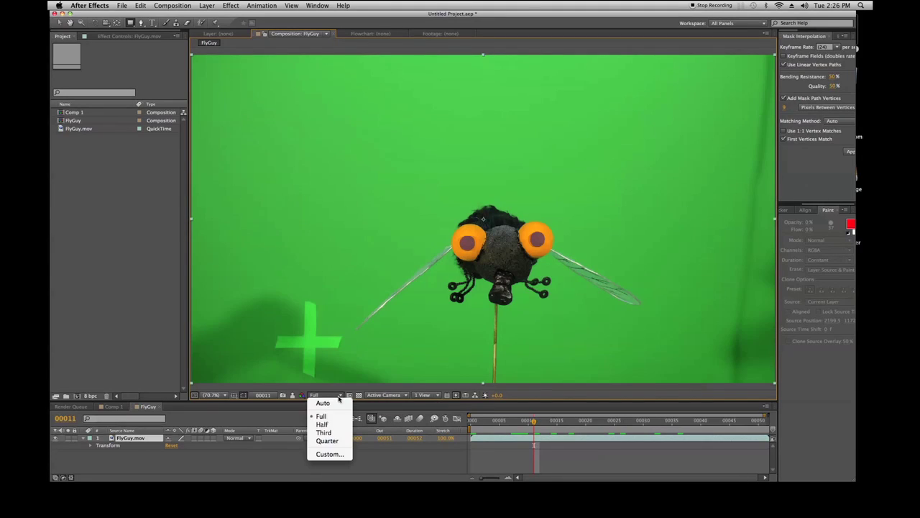
- Drop the preview resolution to Quarter, then restore it to Full
click(321, 441)
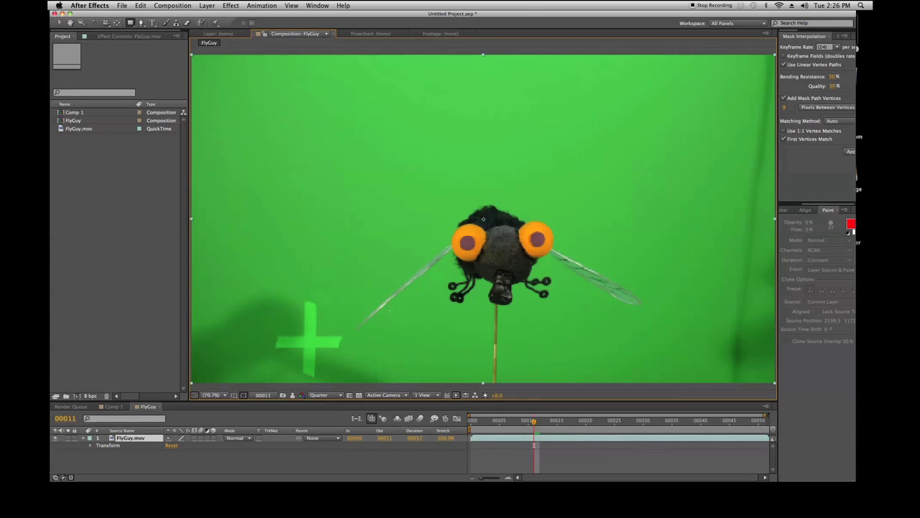
click(340, 396)
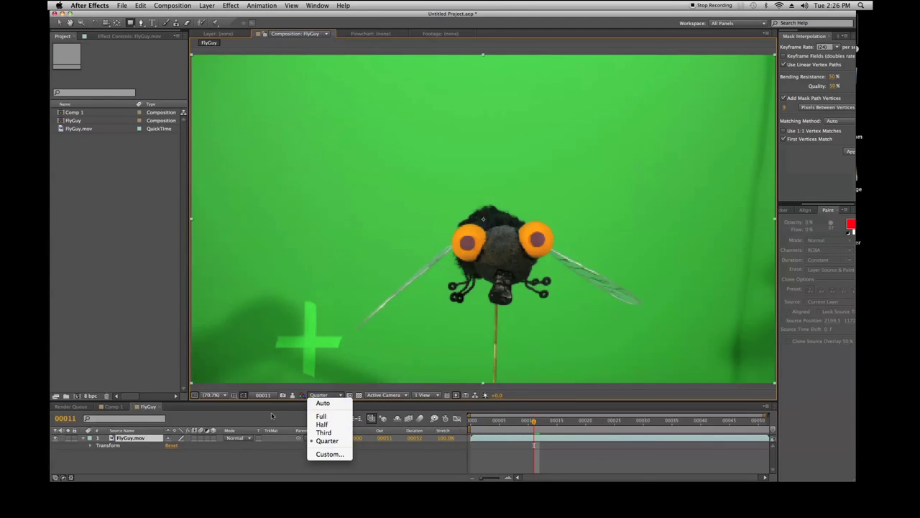
click(323, 417)
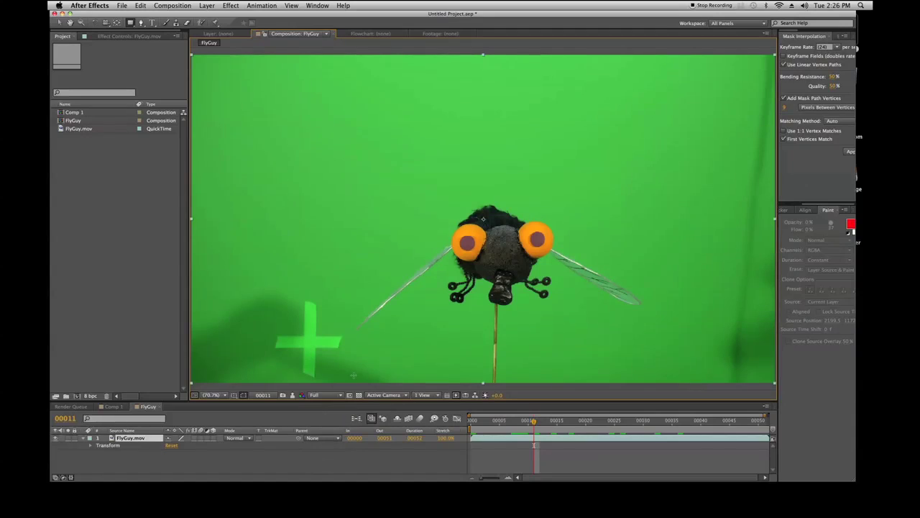
- Enable Region of Interest and draw its box around the fly's head and eyes
click(341, 396)
click(322, 403)
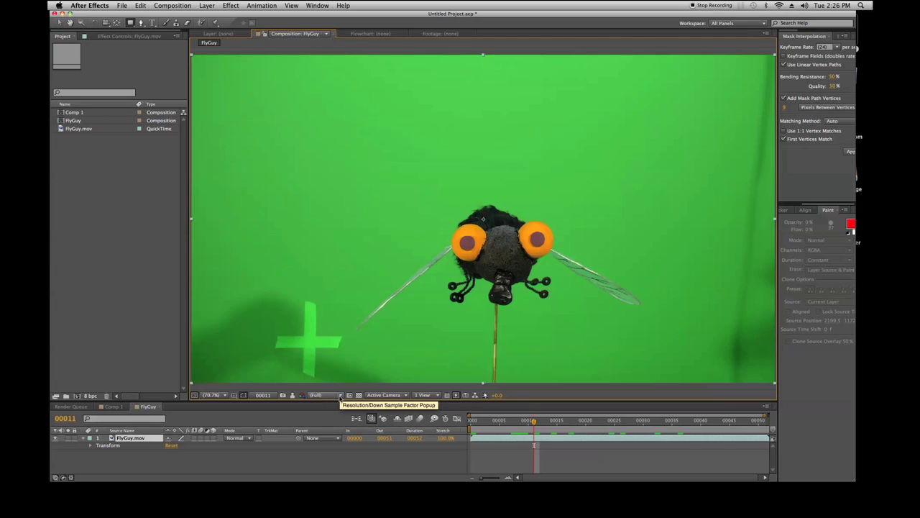
click(349, 395)
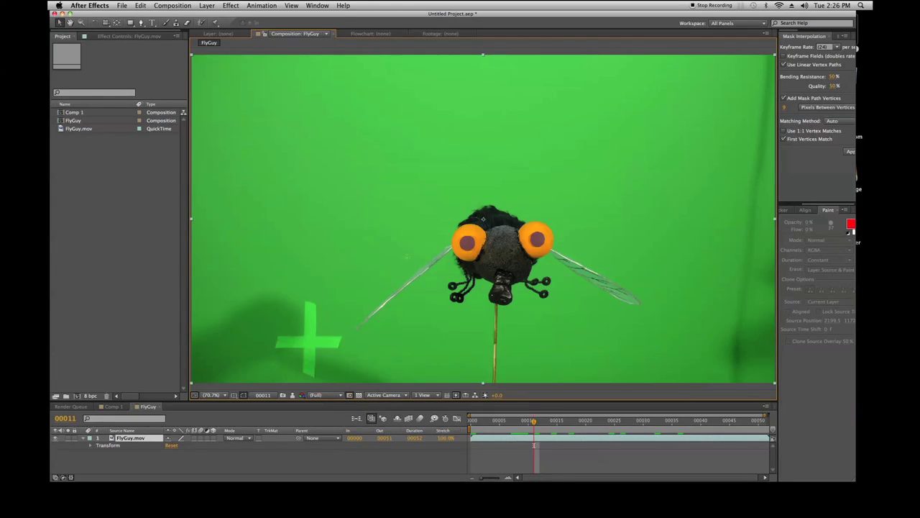
drag(403, 194, 626, 276)
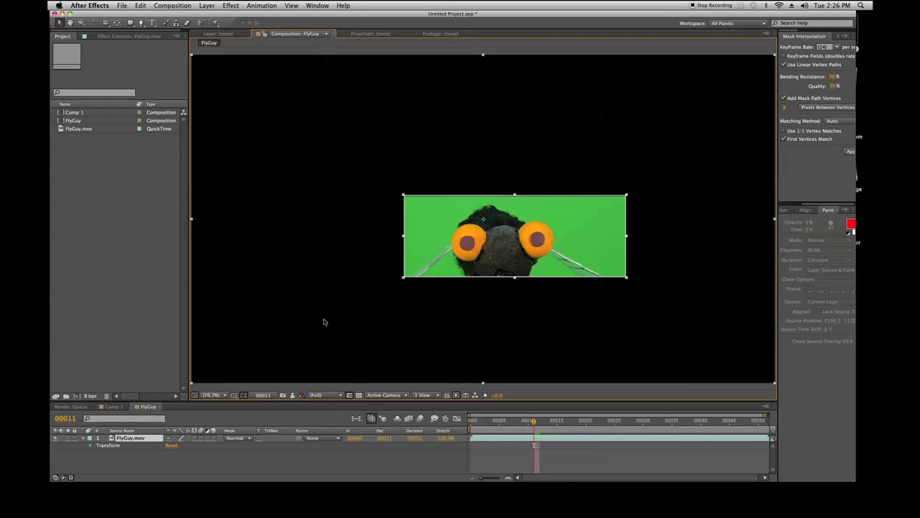
- Turn off Region of Interest and select the Rectangle tool
click(350, 396)
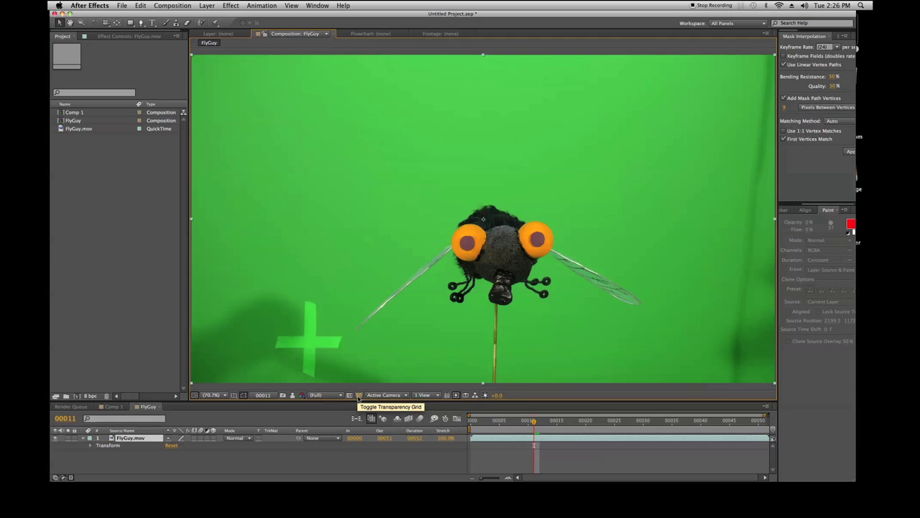
click(130, 23)
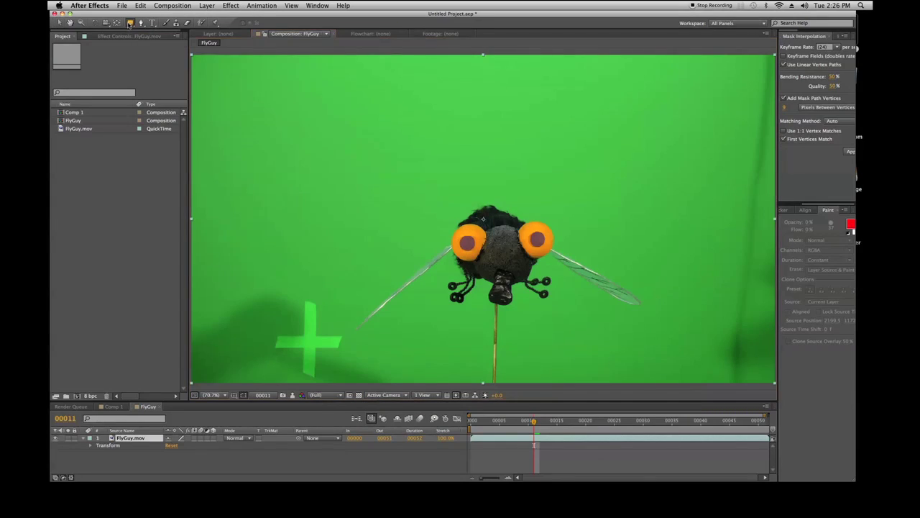
- Draw rectangular Mask 1 around the fly and toggle the Transparency Grid on and off
drag(319, 175, 684, 352)
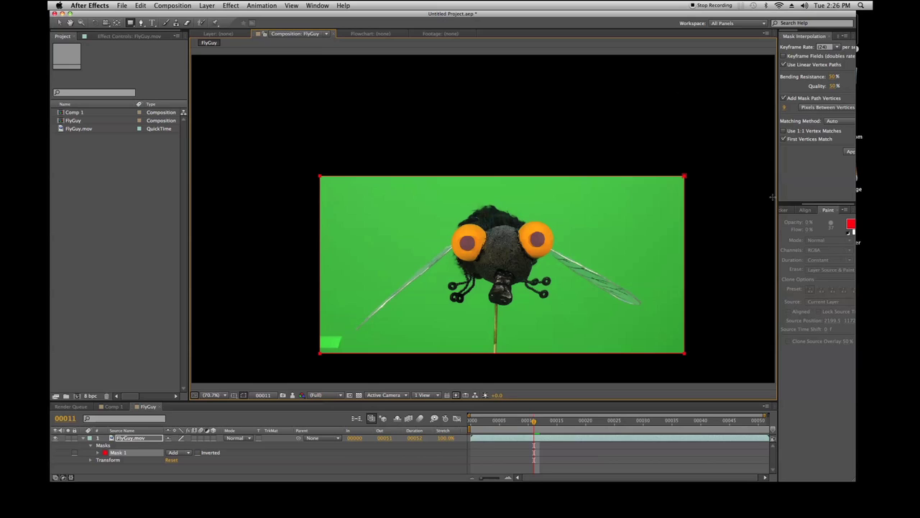
click(359, 395)
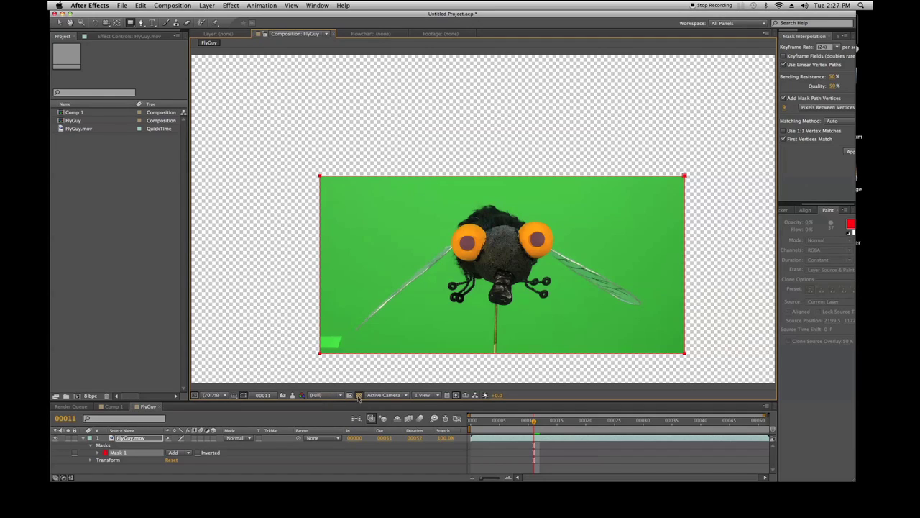
click(358, 395)
click(407, 396)
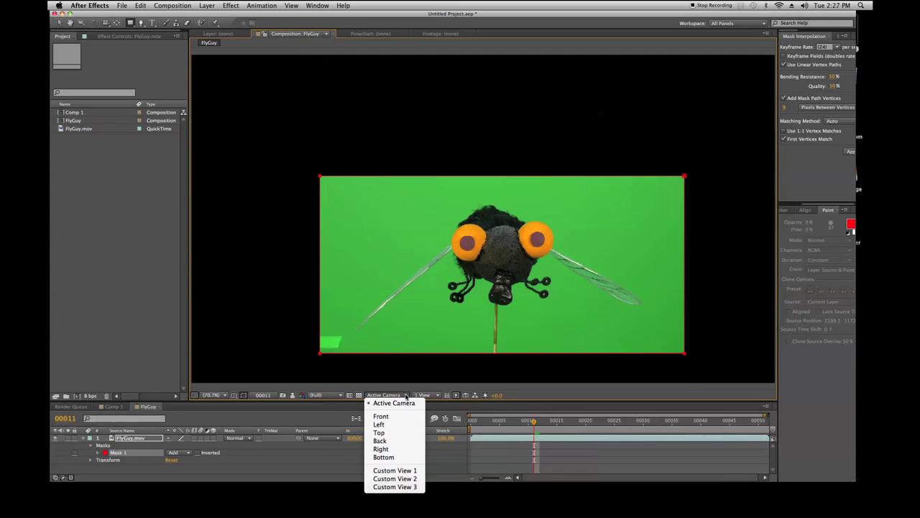
- View the comp from Top and Back, then make FlyGuy.mov a selected 3D layer
click(379, 432)
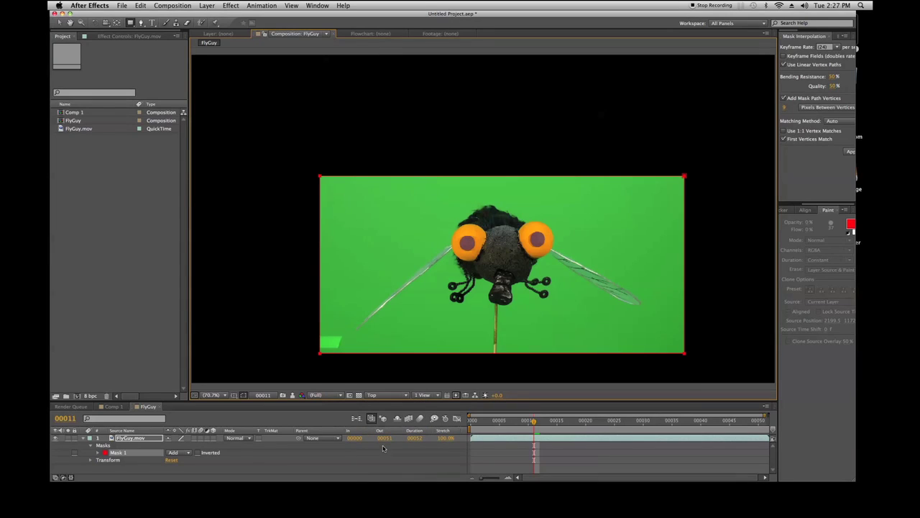
click(396, 395)
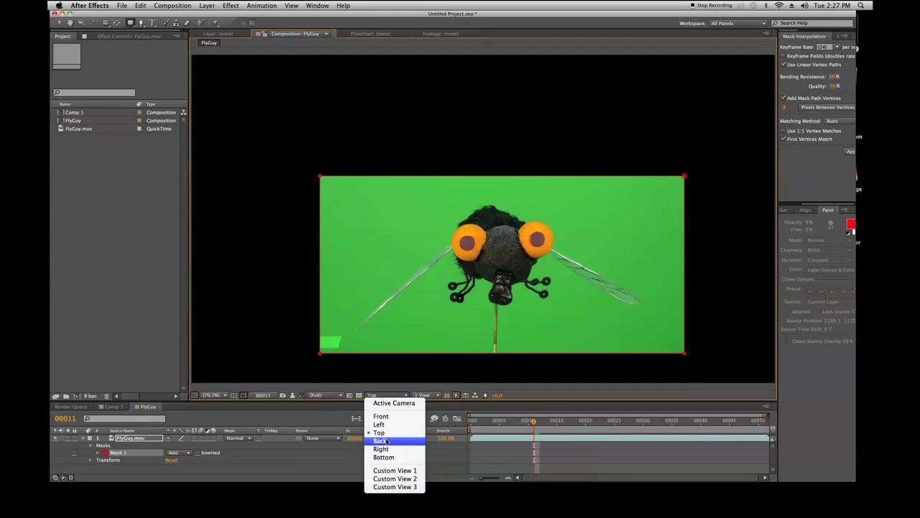
click(387, 439)
click(396, 395)
key(Escape)
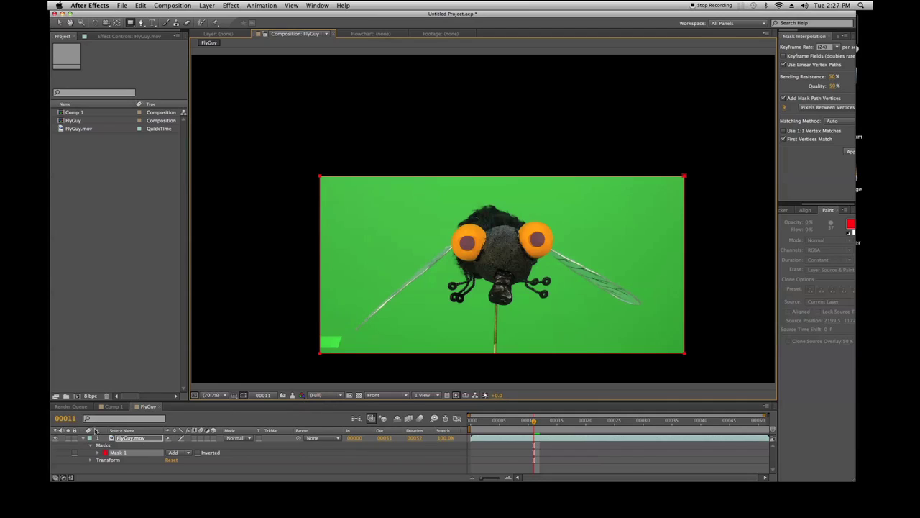
click(213, 439)
click(202, 437)
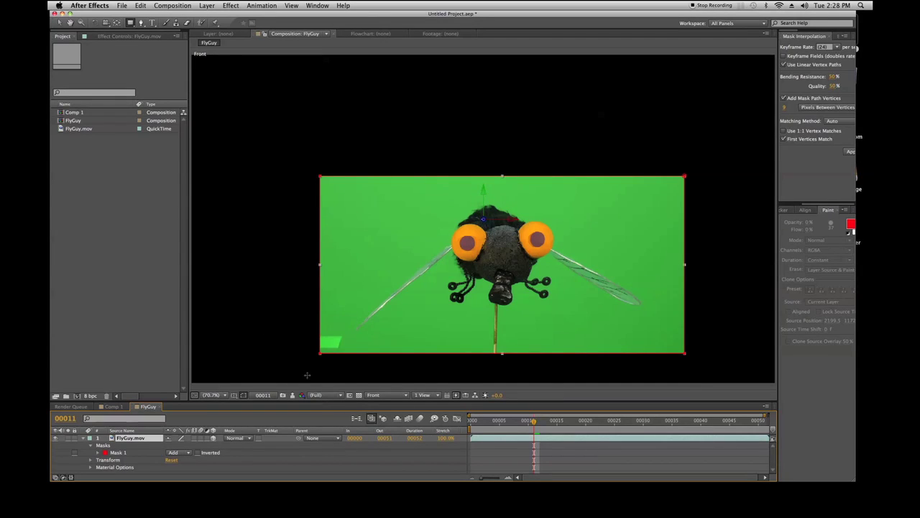
- Cycle the 3D view through Left, Front, Top and Front, ending on Active Camera
click(388, 395)
click(379, 425)
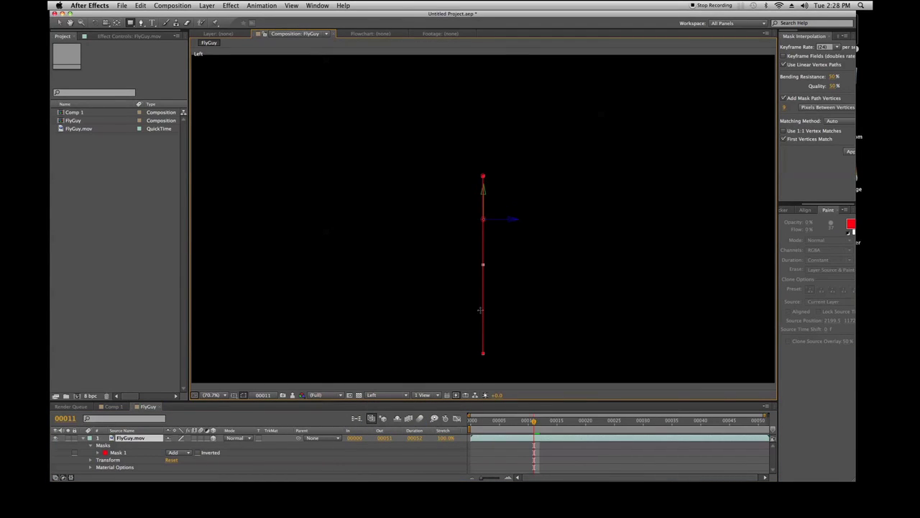
click(389, 398)
click(383, 415)
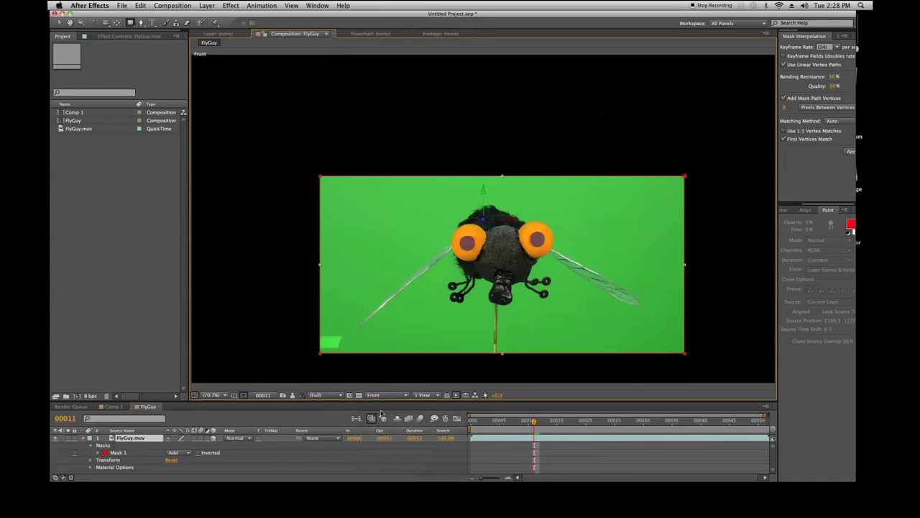
click(386, 397)
click(385, 434)
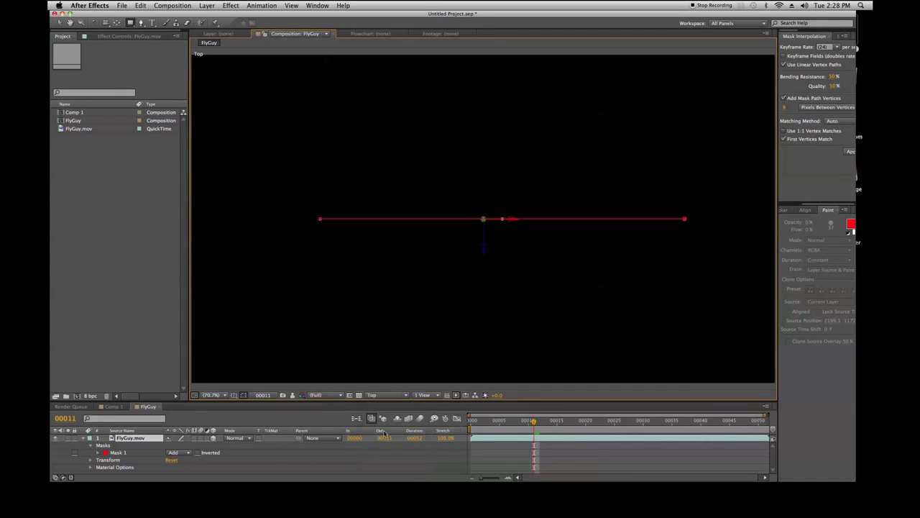
click(389, 397)
click(381, 416)
click(388, 397)
click(392, 403)
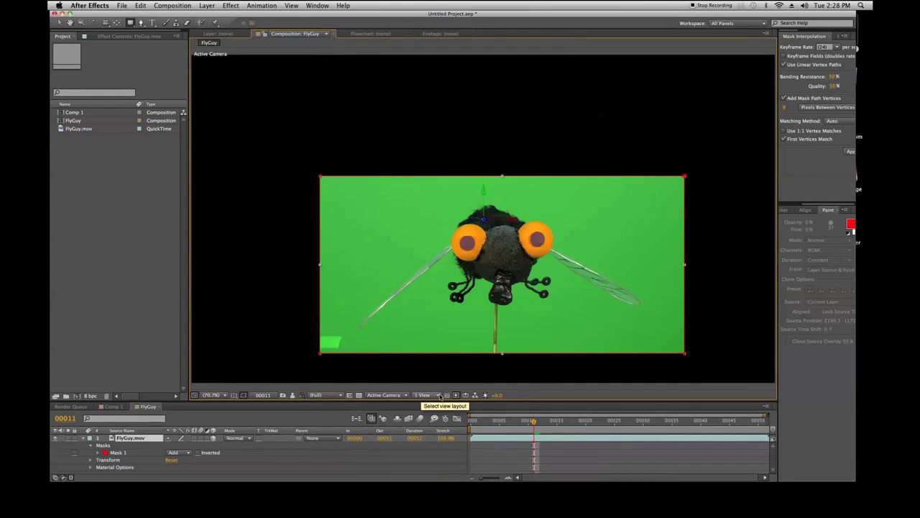
- Split the viewer into 4 Views and switch to the Selection tool (V)
click(438, 396)
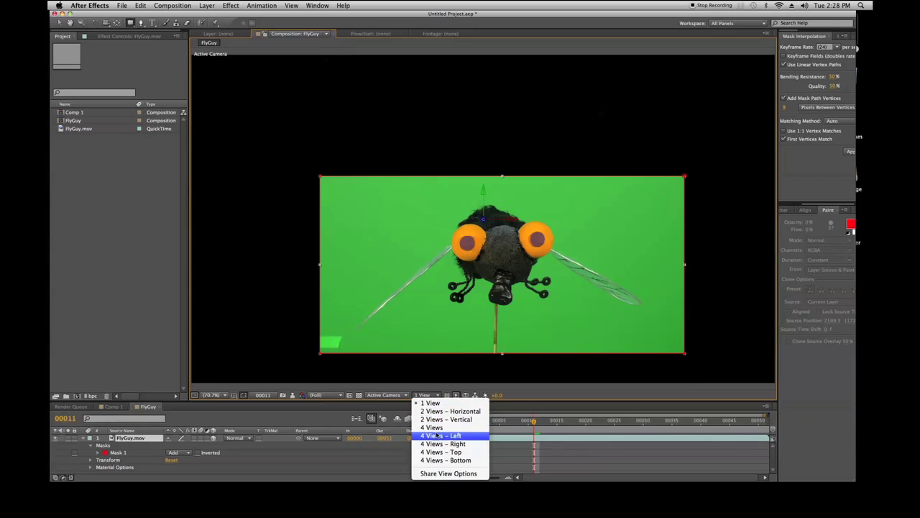
click(429, 428)
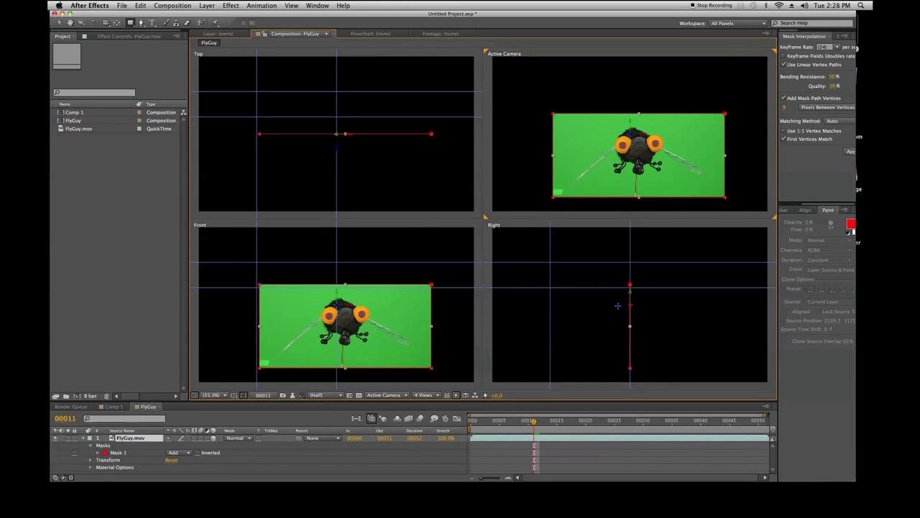
key(v)
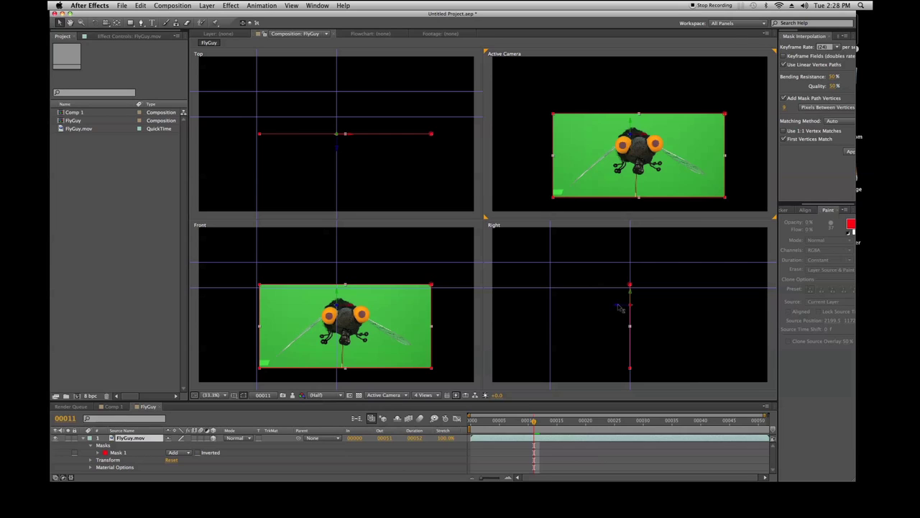
- Move the fly layer in depth in the Right and Front views, then make it 2D
mouse_move(617, 309)
mouse_down()
mouse_move(438, 318)
mouse_move(660, 327)
mouse_move(719, 339)
mouse_move(460, 320)
mouse_move(688, 336)
mouse_move(562, 317)
mouse_move(562, 261)
mouse_move(551, 277)
mouse_move(598, 271)
mouse_move(689, 282)
mouse_move(649, 294)
mouse_move(518, 294)
mouse_move(711, 303)
mouse_move(654, 313)
mouse_move(540, 308)
mouse_move(659, 323)
mouse_move(632, 306)
mouse_up()
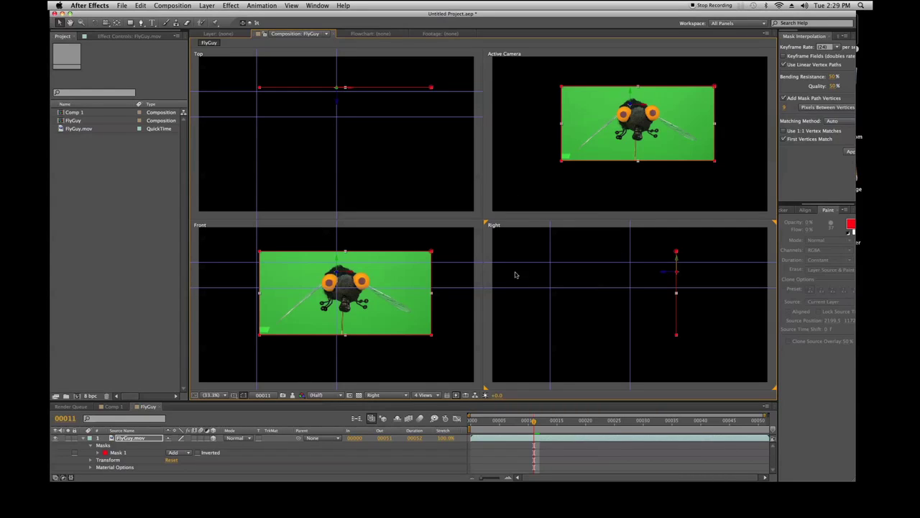
drag(339, 279, 439, 304)
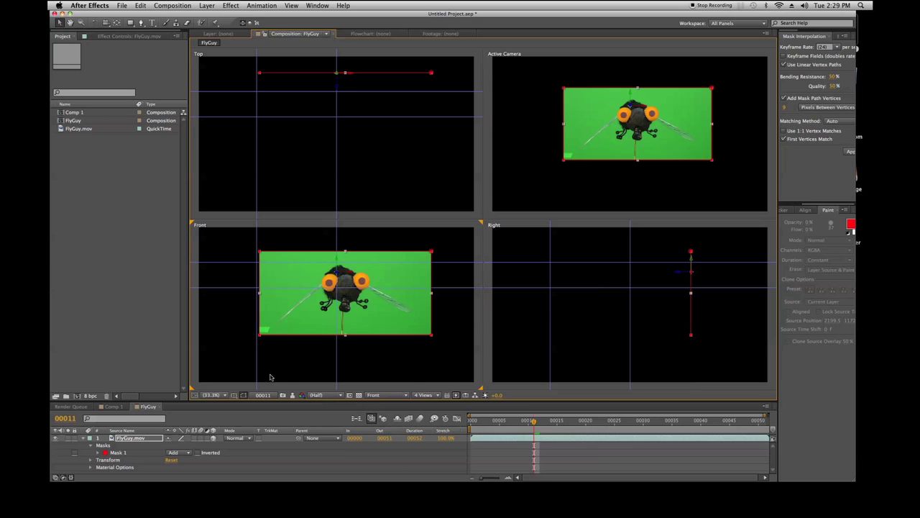
click(210, 438)
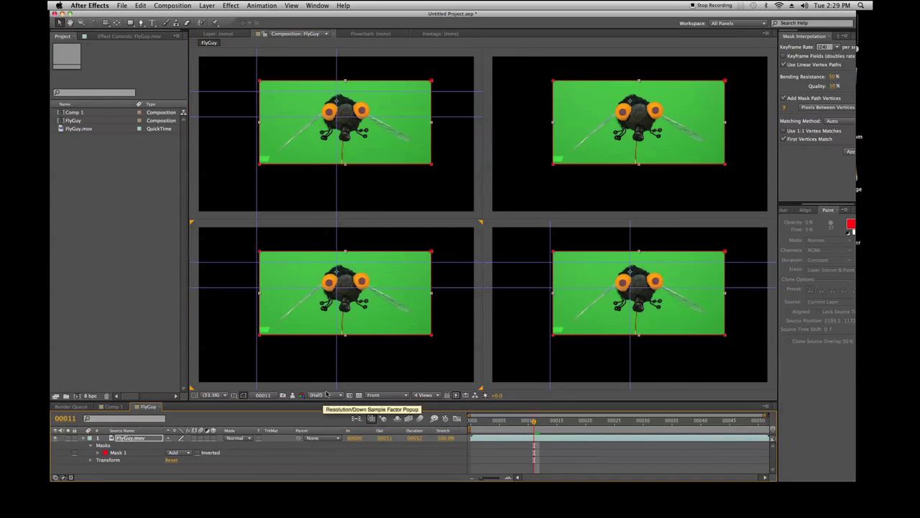
click(435, 395)
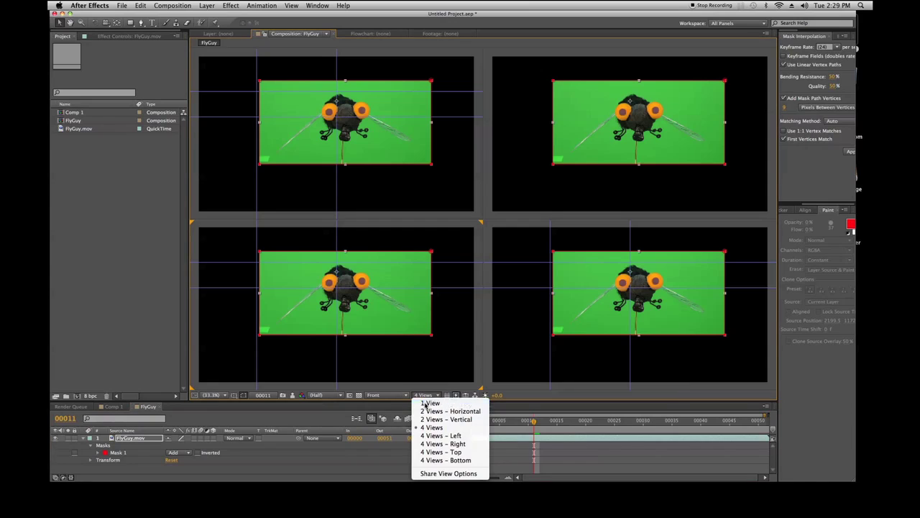
- Set the viewer layout to 1 View and toggle Pixel Aspect Ratio Correction
click(429, 403)
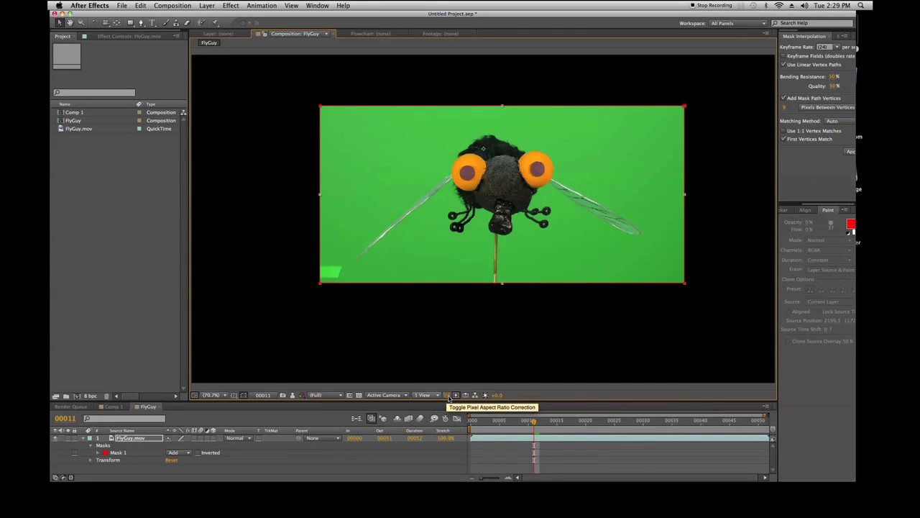
click(447, 397)
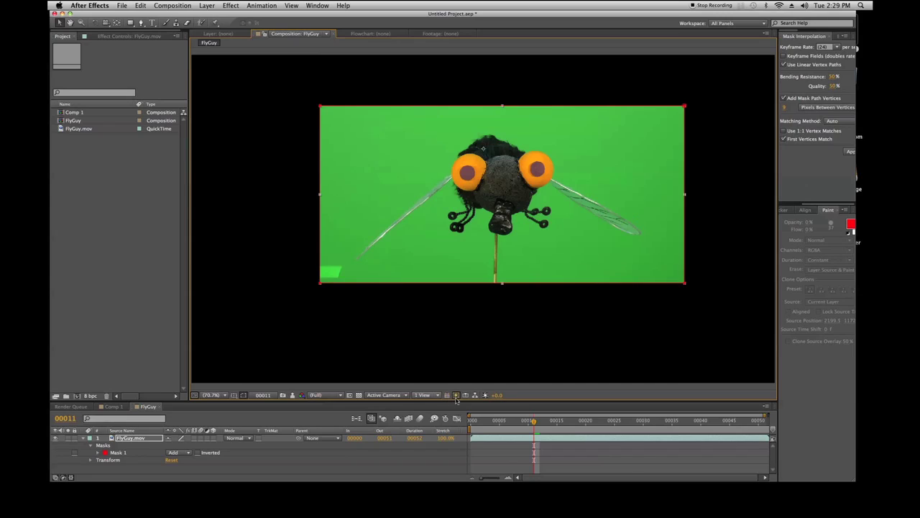
- Check the Fast Previews options unchanged, then show the FlyGuy Composition Flowchart
click(457, 398)
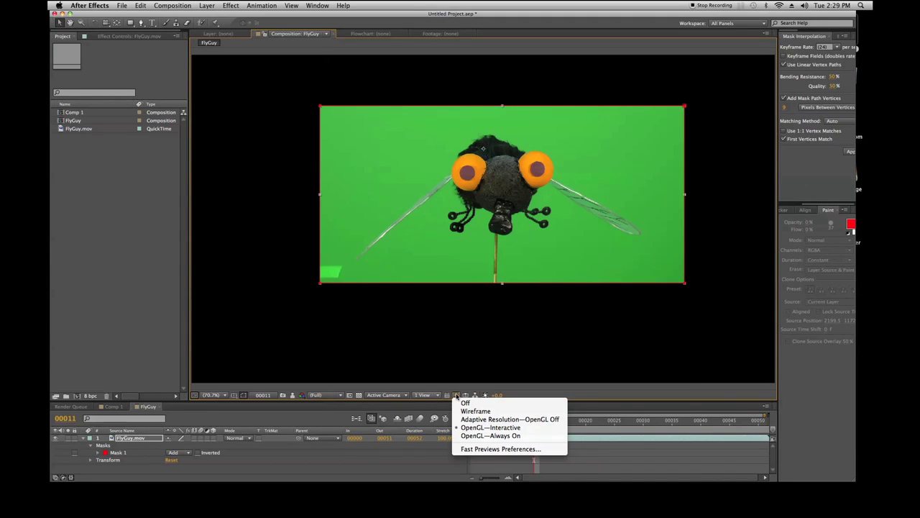
click(517, 389)
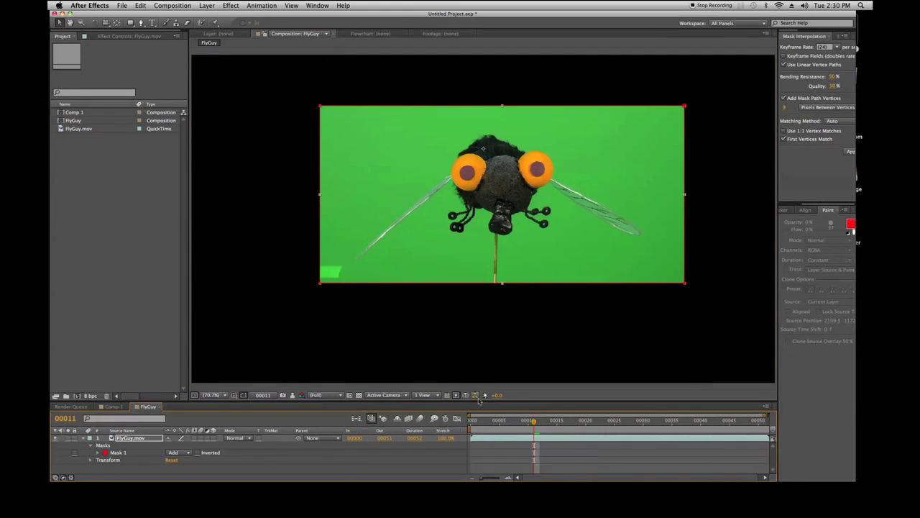
click(474, 396)
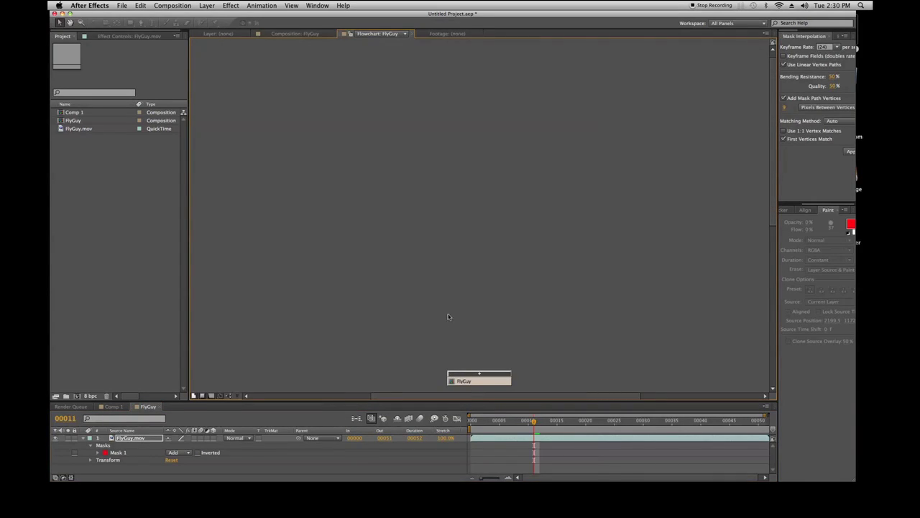
- Expand and collapse the FlyGuy flowchart node, then return to the Composition: FlyGuy tab
click(480, 375)
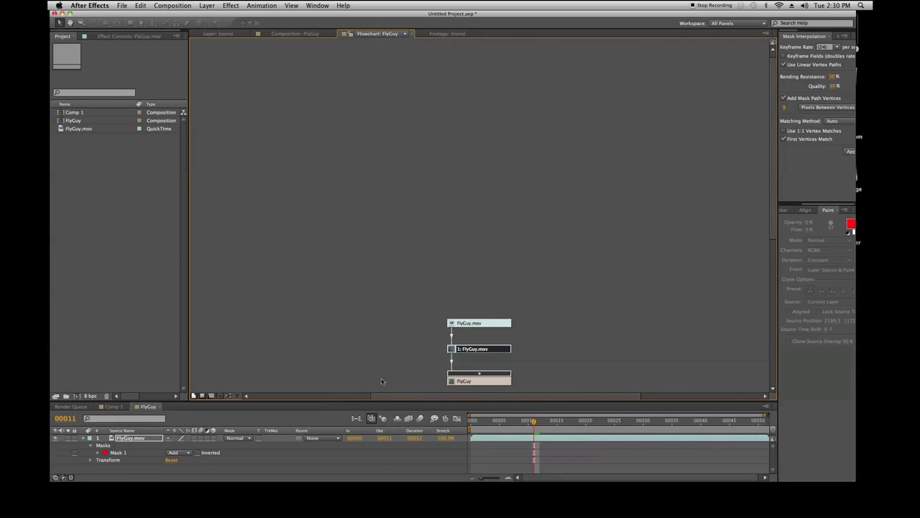
click(480, 375)
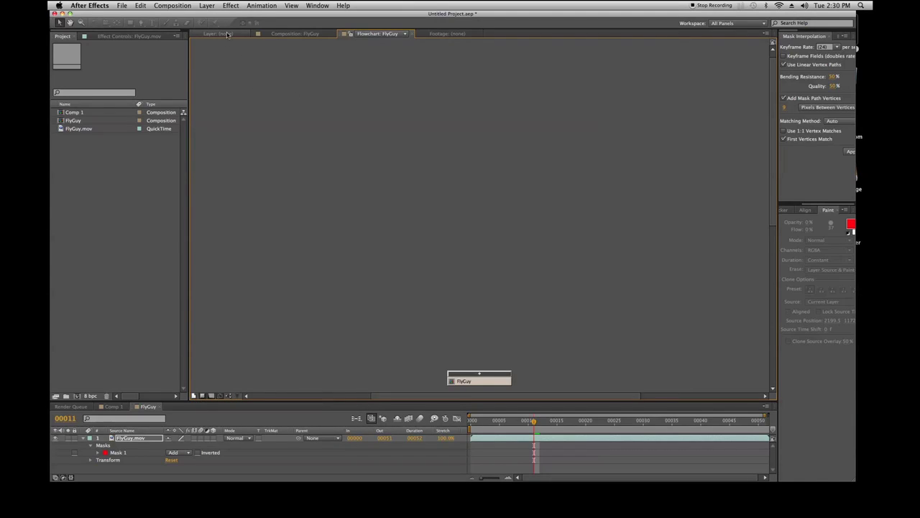
click(295, 34)
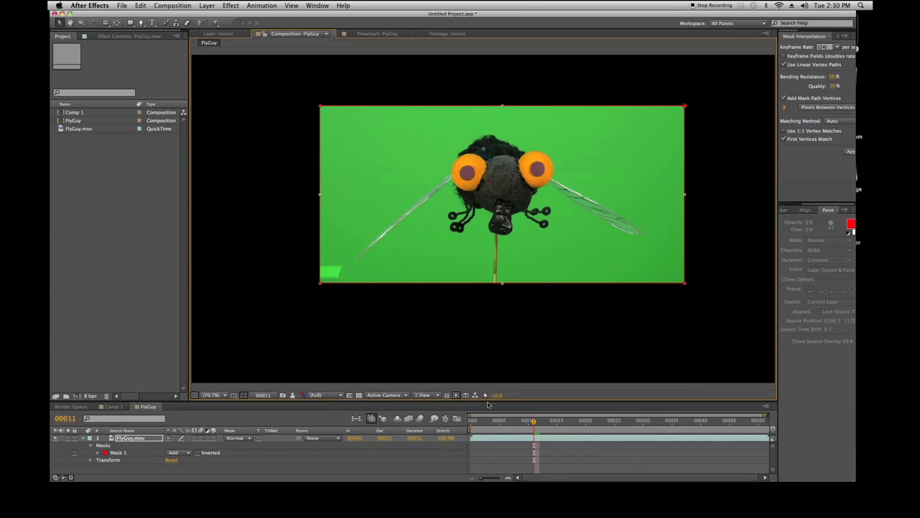
- Scrub viewer exposure up to +1.4 and down to -2.5, reset it to +0.0, and open the Composition panel menu
mouse_move(497, 395)
mouse_down()
mouse_move(513, 395)
mouse_move(483, 395)
mouse_move(520, 397)
mouse_move(496, 398)
mouse_move(510, 400)
mouse_up()
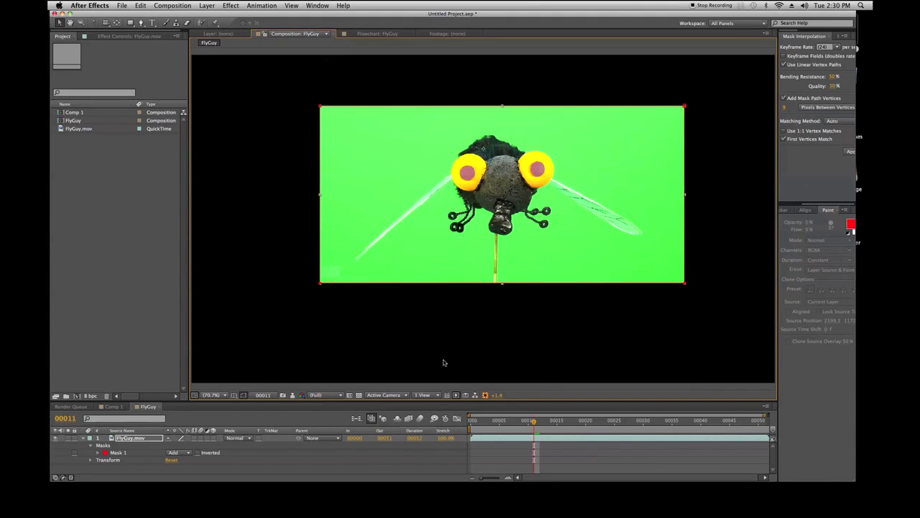
click(485, 395)
click(485, 396)
click(485, 395)
click(485, 396)
click(485, 395)
click(485, 396)
click(485, 395)
click(485, 395)
click(485, 395)
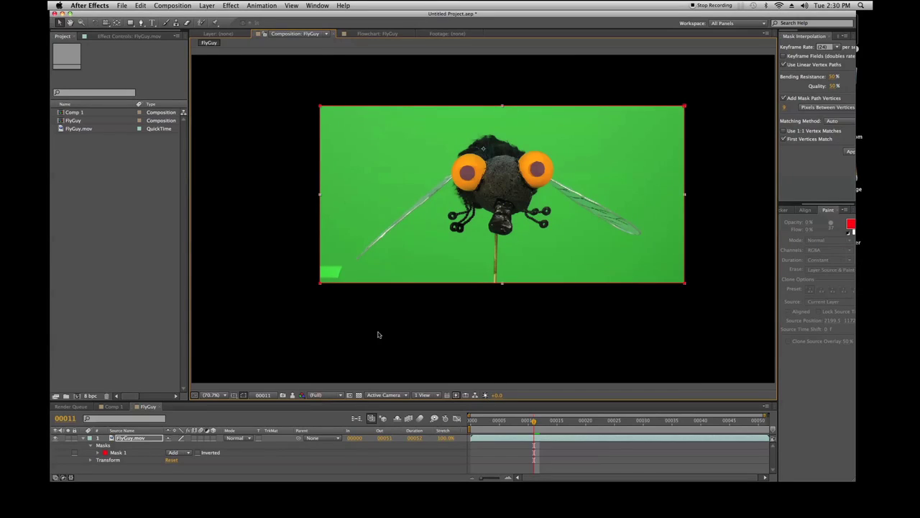
click(763, 34)
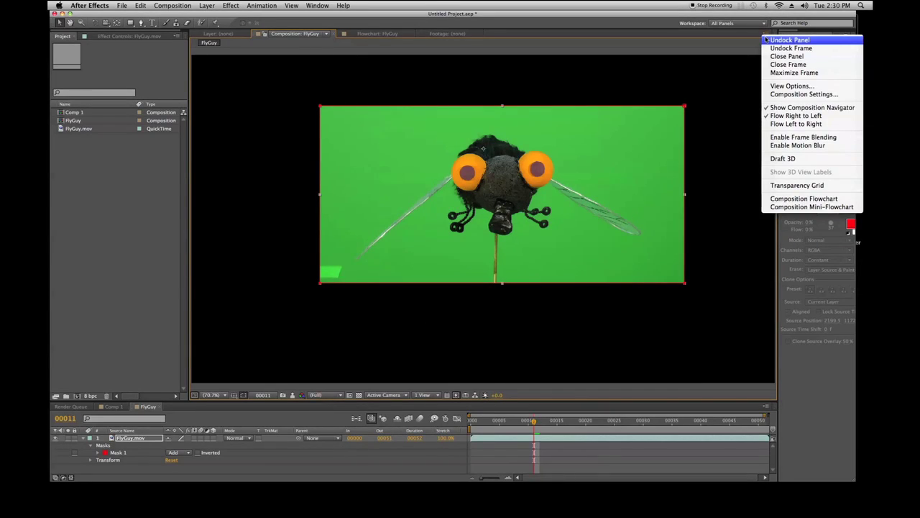
- Dismiss the panel menu, lock the viewer to the FlyGuy composition, and deselect the FlyGuy.mov layer
click(724, 110)
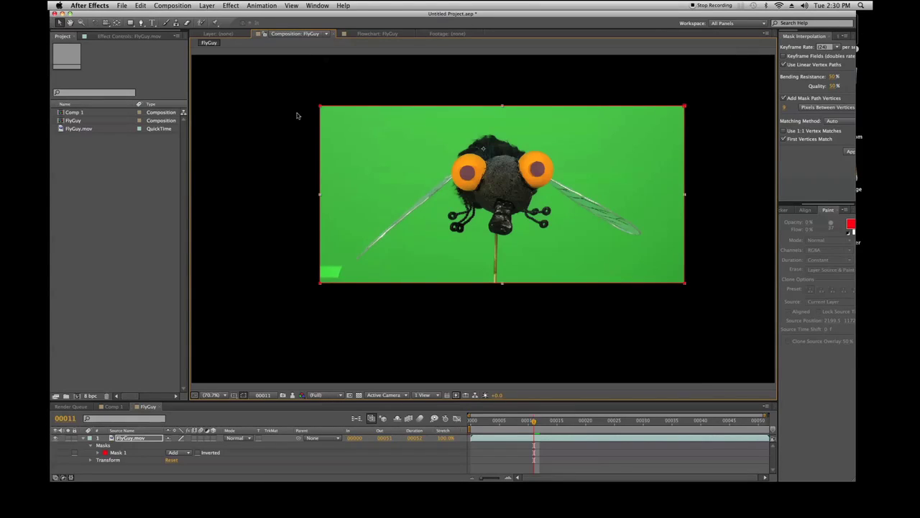
click(265, 35)
click(279, 149)
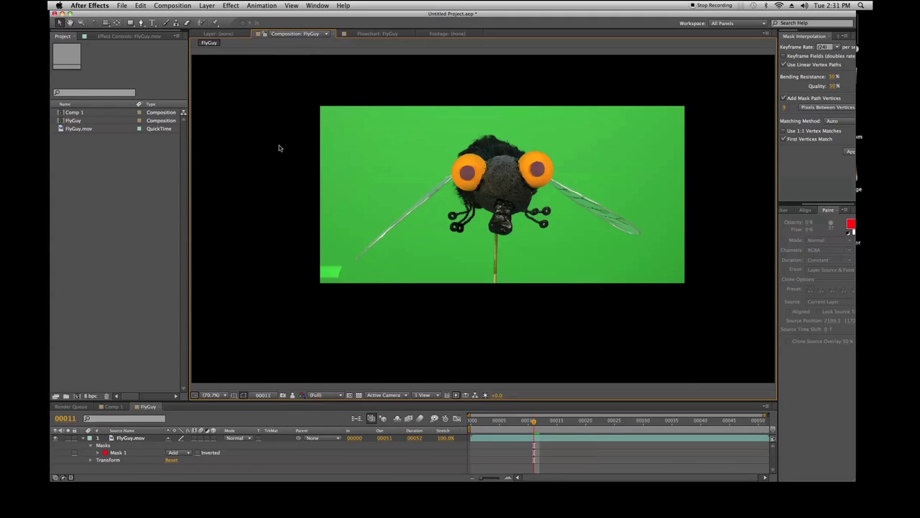